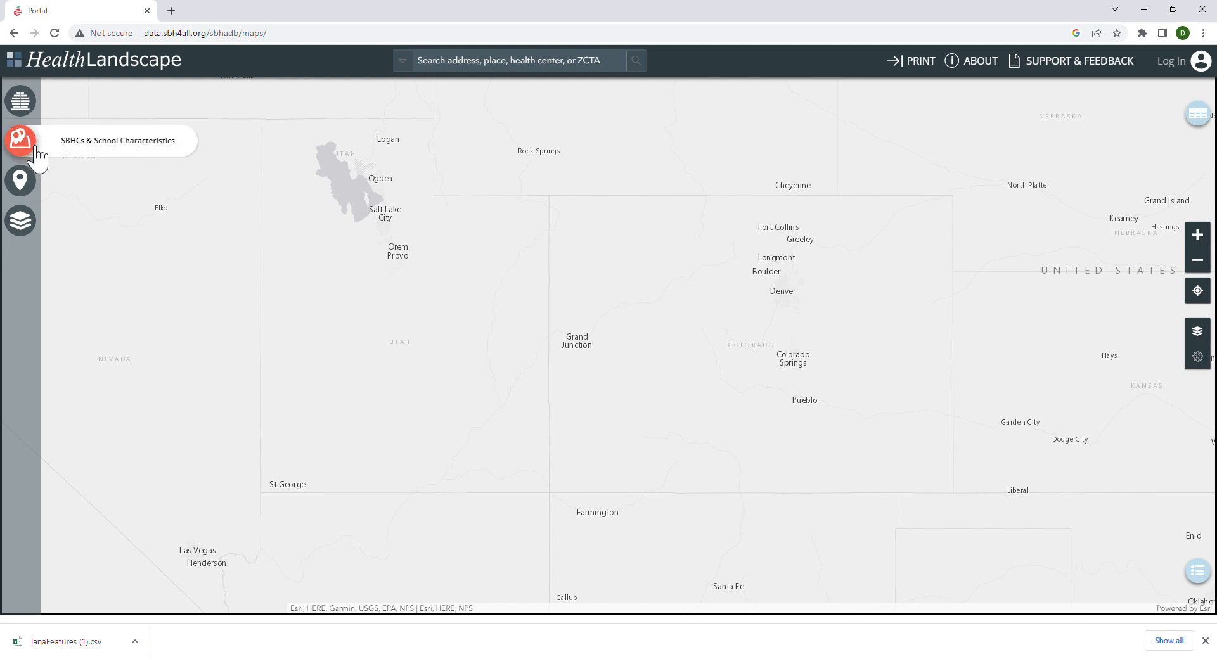
Open the SBHCs & School Characteristics tool with Colorado as the state.
click(21, 140)
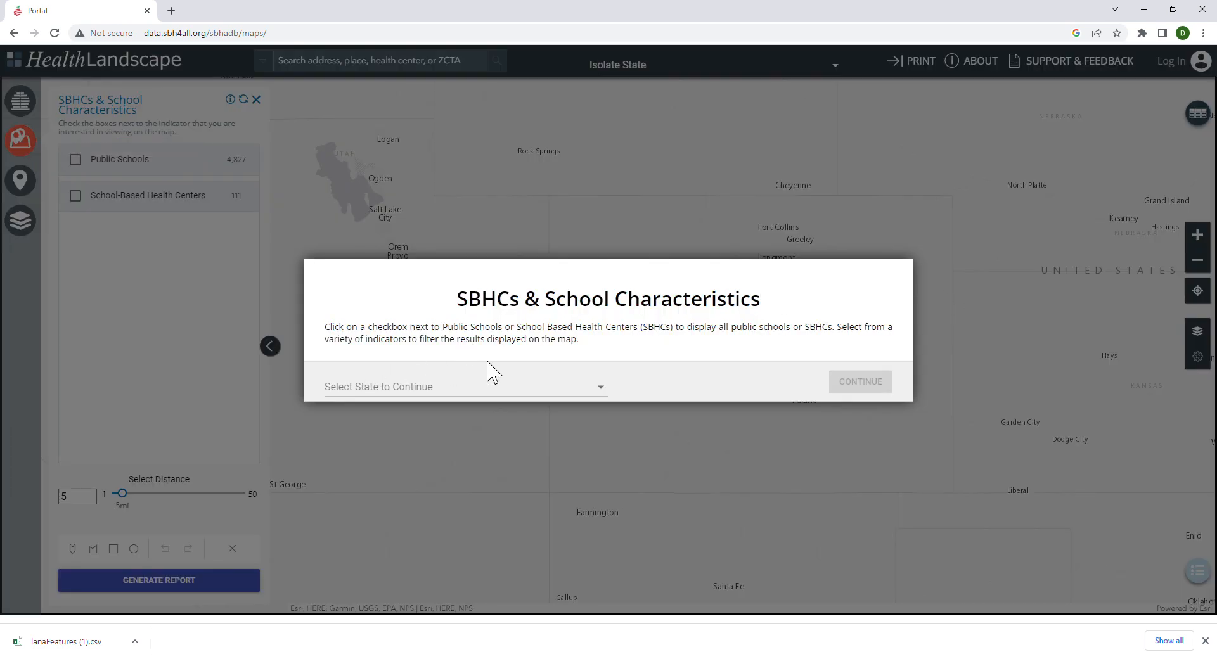
click(501, 392)
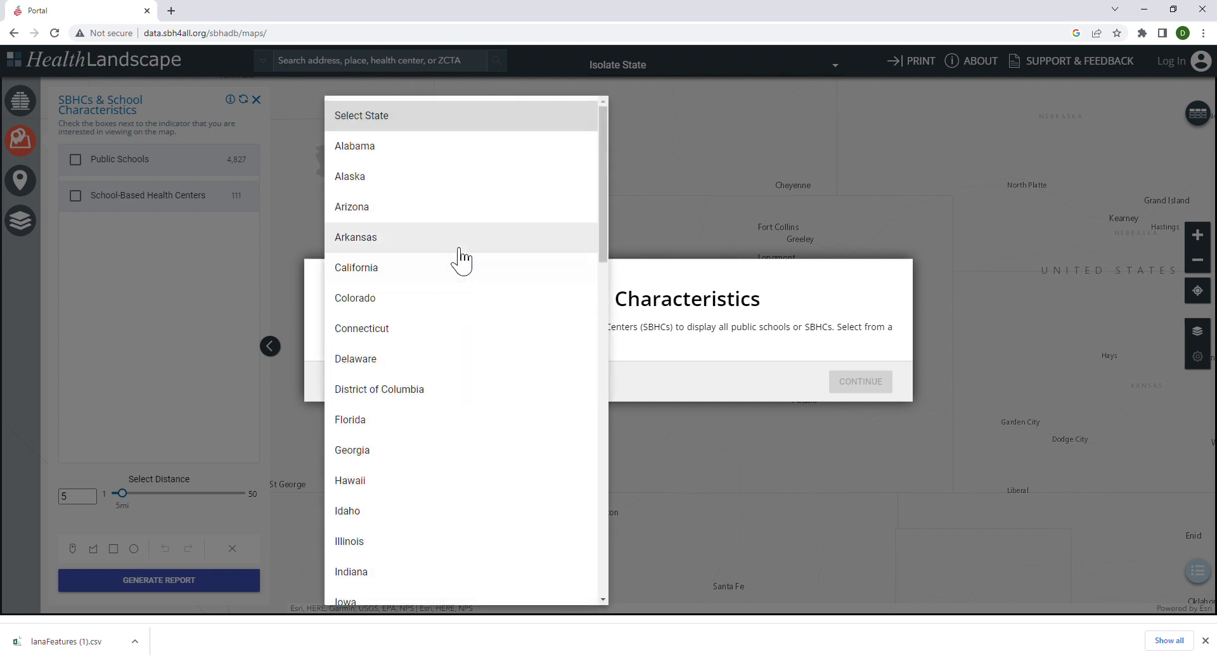
click(391, 304)
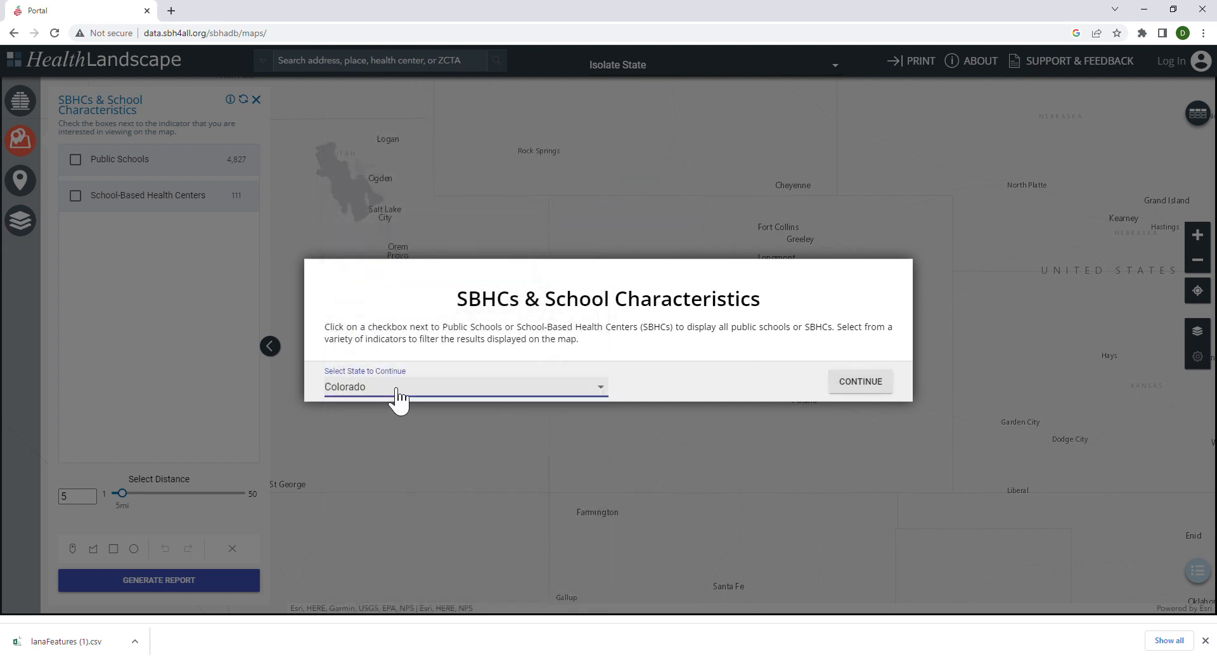
click(849, 394)
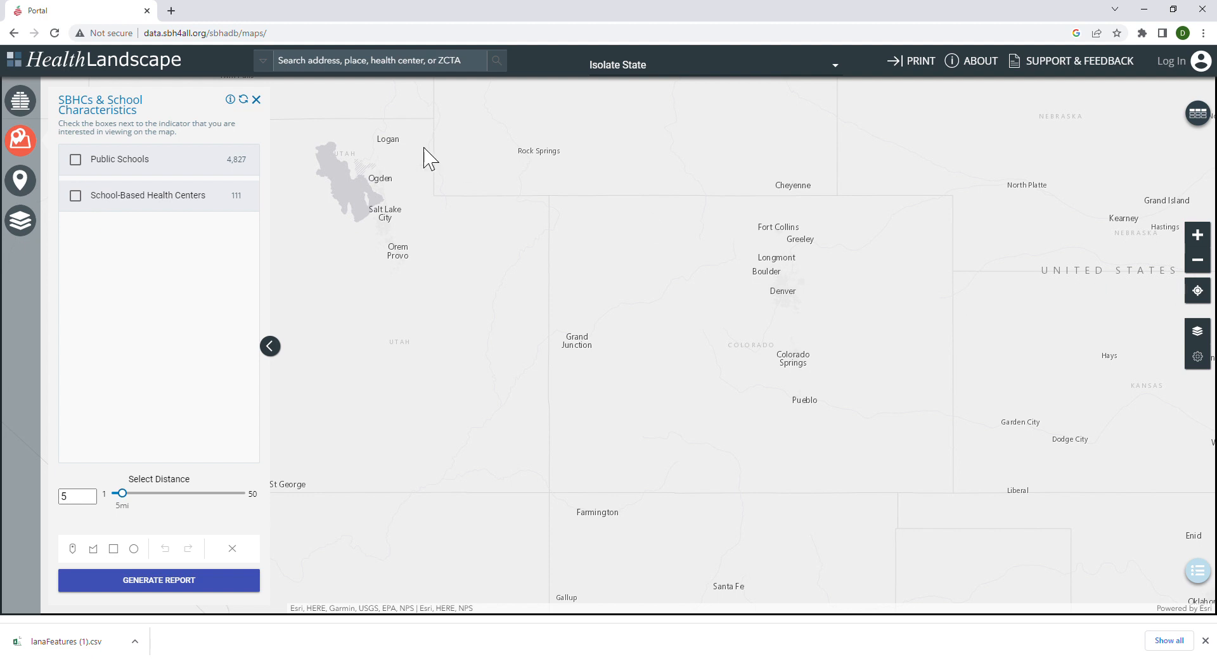
Display the Public Schools layer on the map and expand its filters.
click(78, 161)
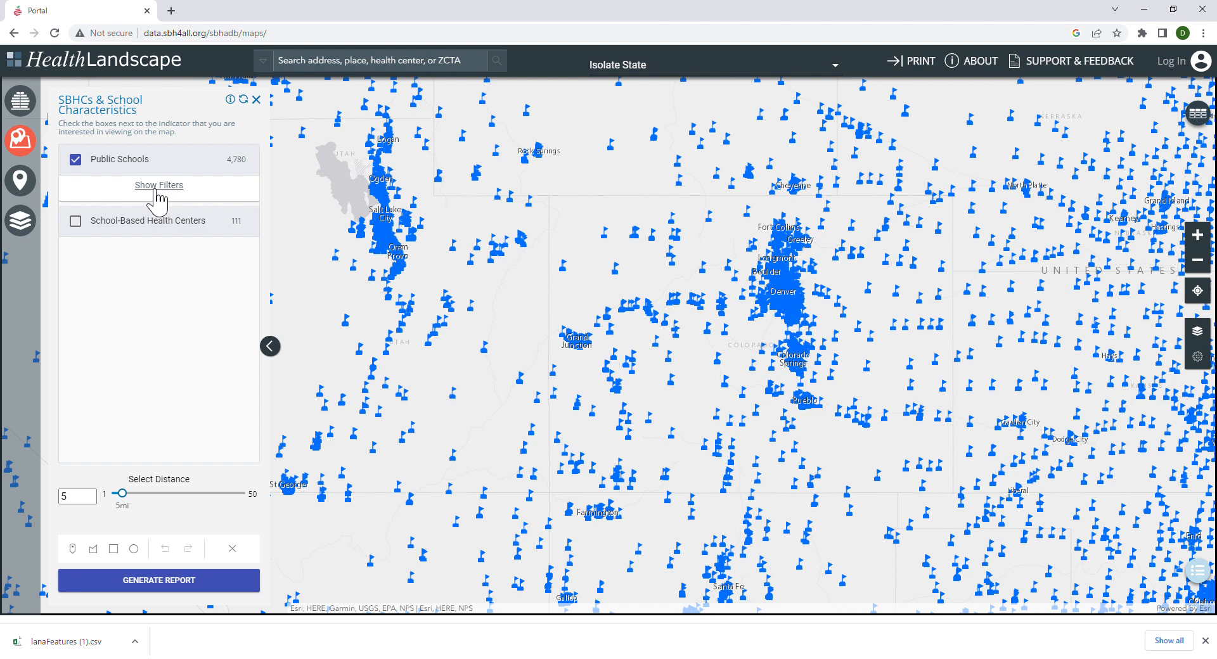
click(189, 198)
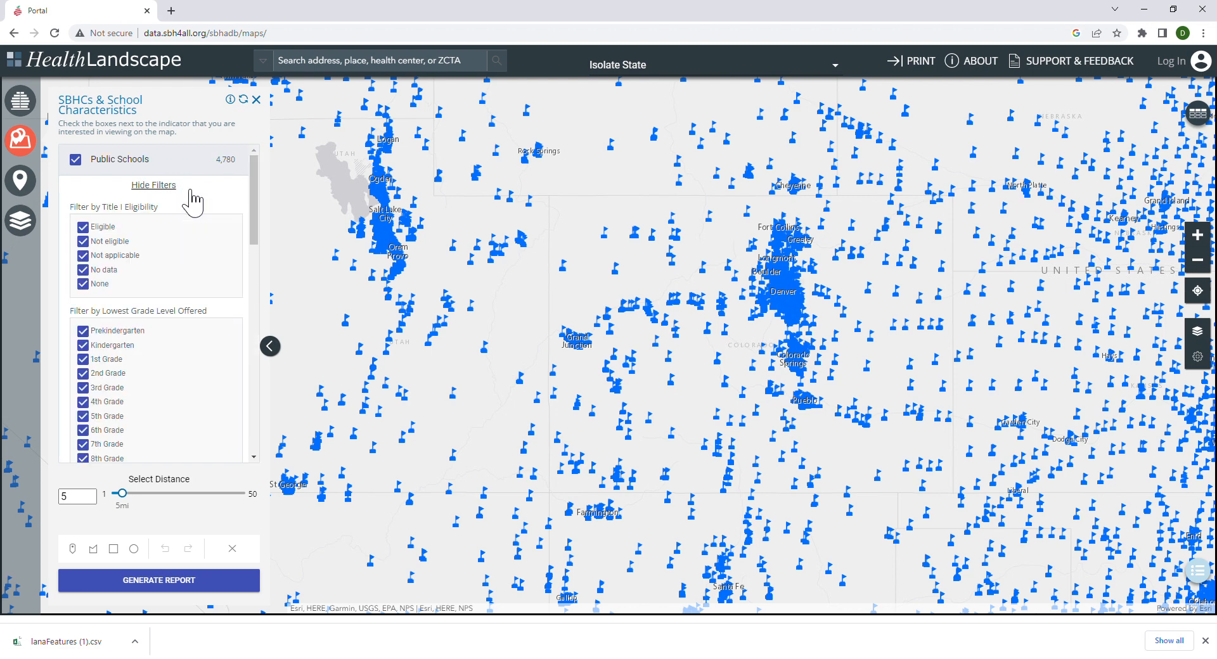
Examine the public school filters for Title I eligibility, lowest and highest grade level, free and reduced lunch eligibility, and state.
scroll(131, 319, down, 2)
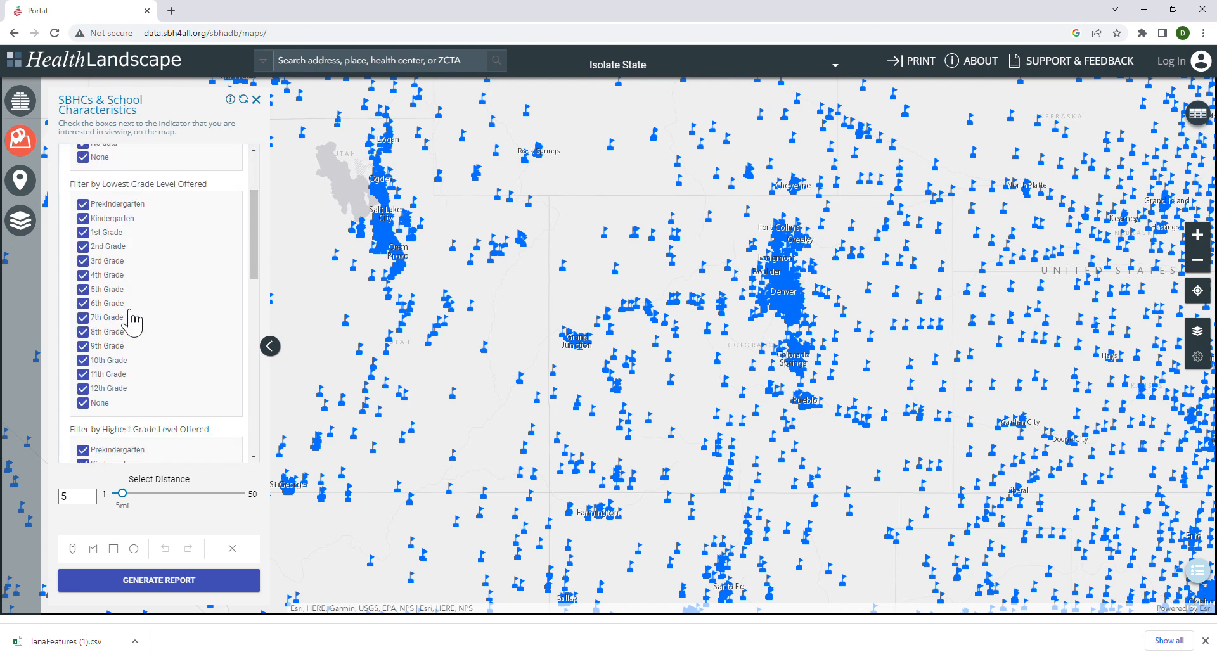
scroll(128, 317, down, 3)
scroll(171, 323, up, 5)
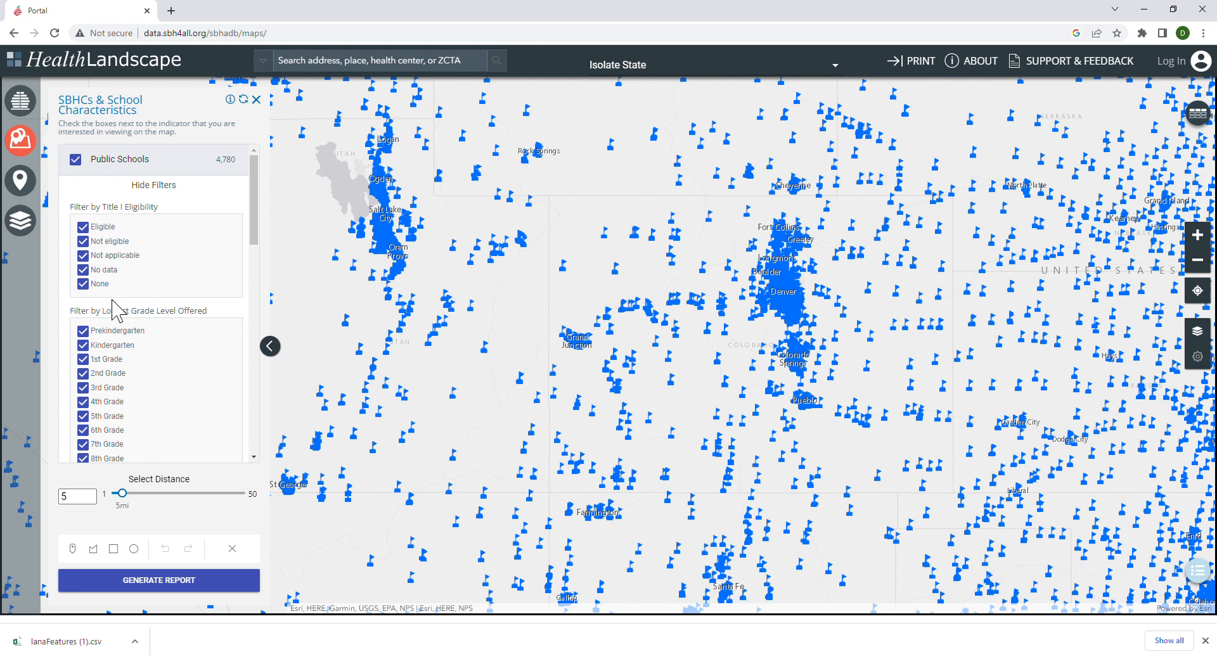
scroll(184, 325, down, 3)
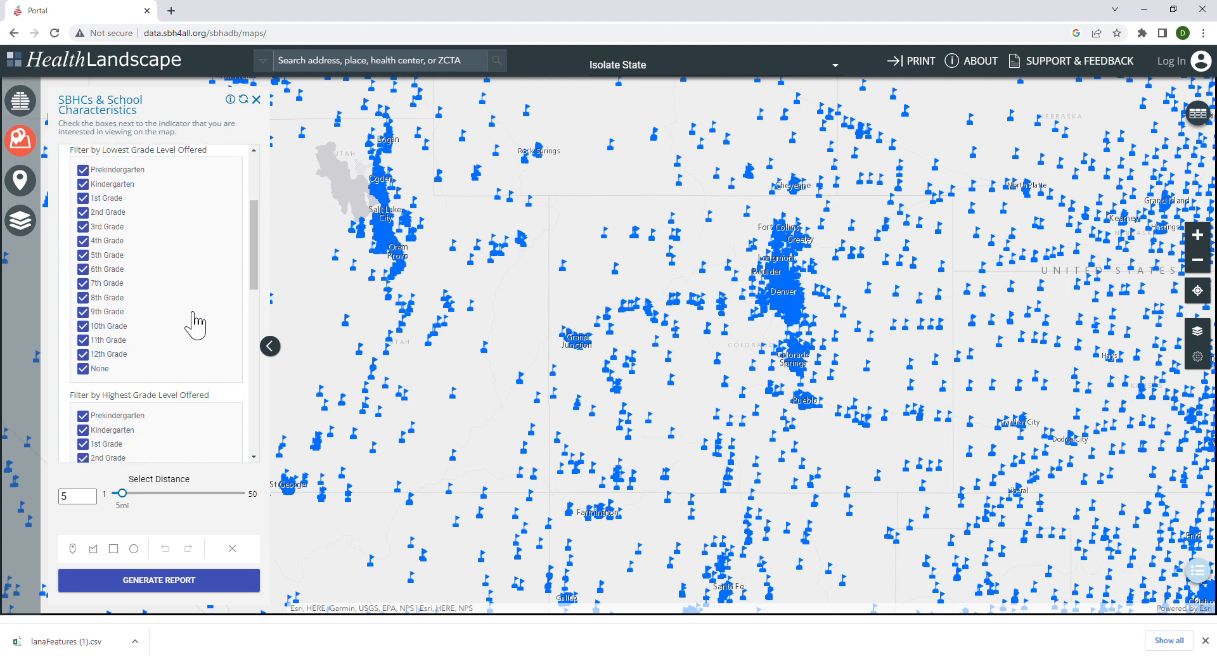
scroll(197, 324, down, 4)
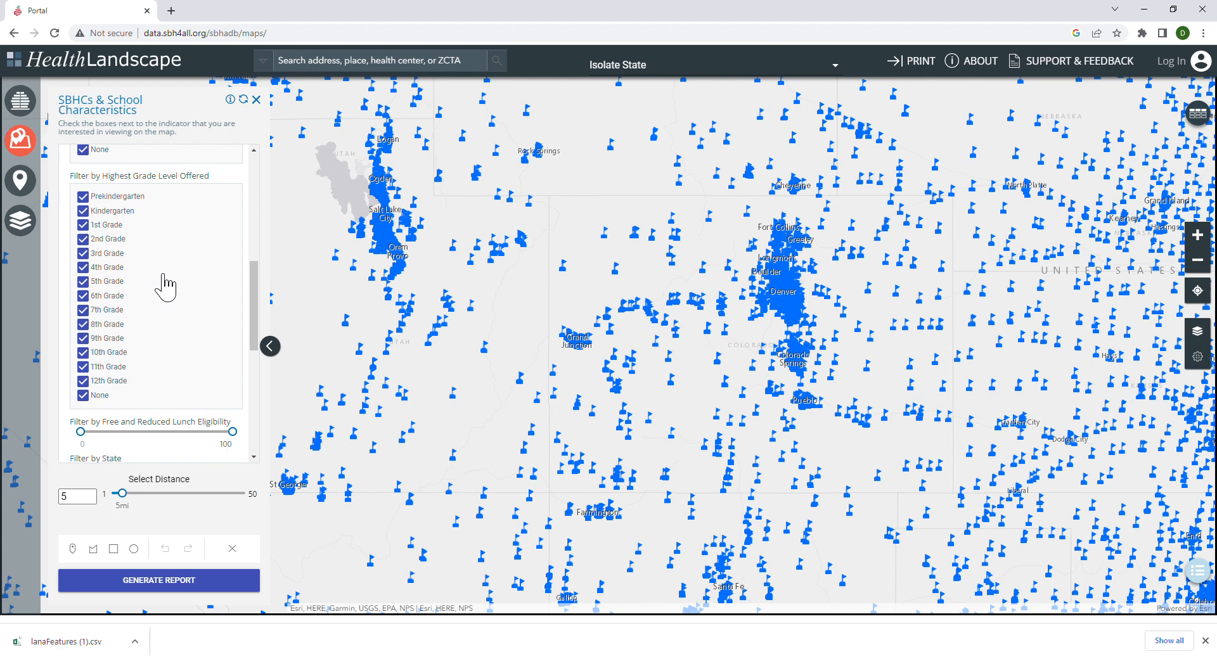
scroll(166, 287, down, 5)
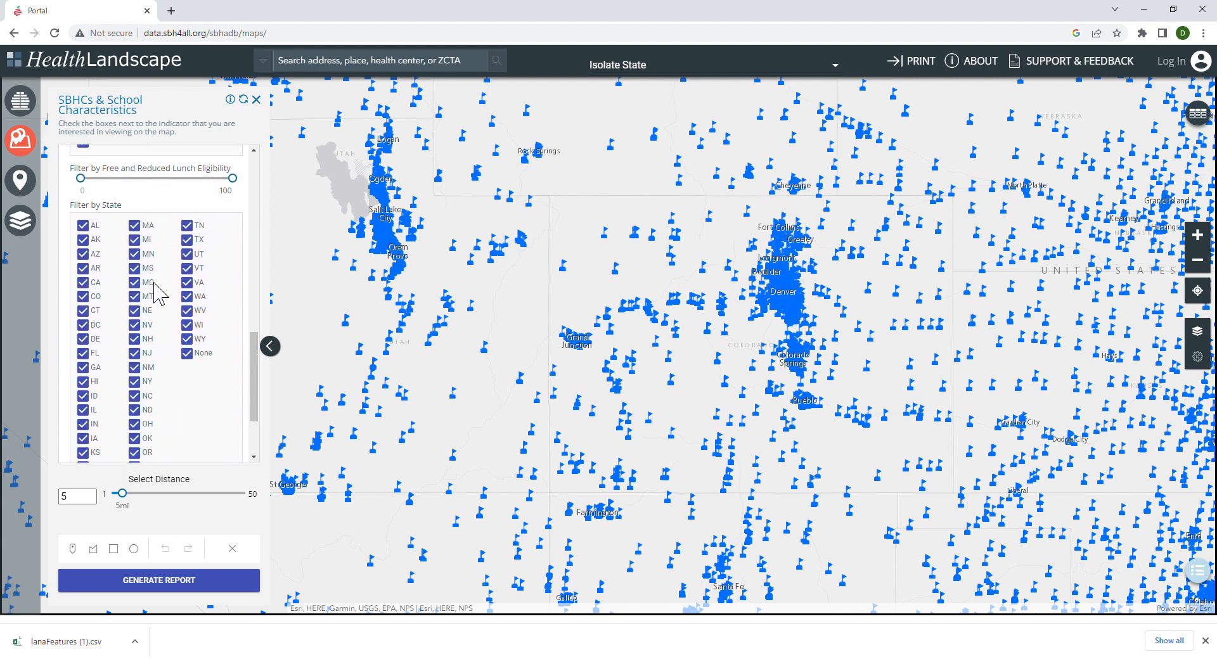
scroll(157, 293, down, 2)
scroll(159, 293, up, 10)
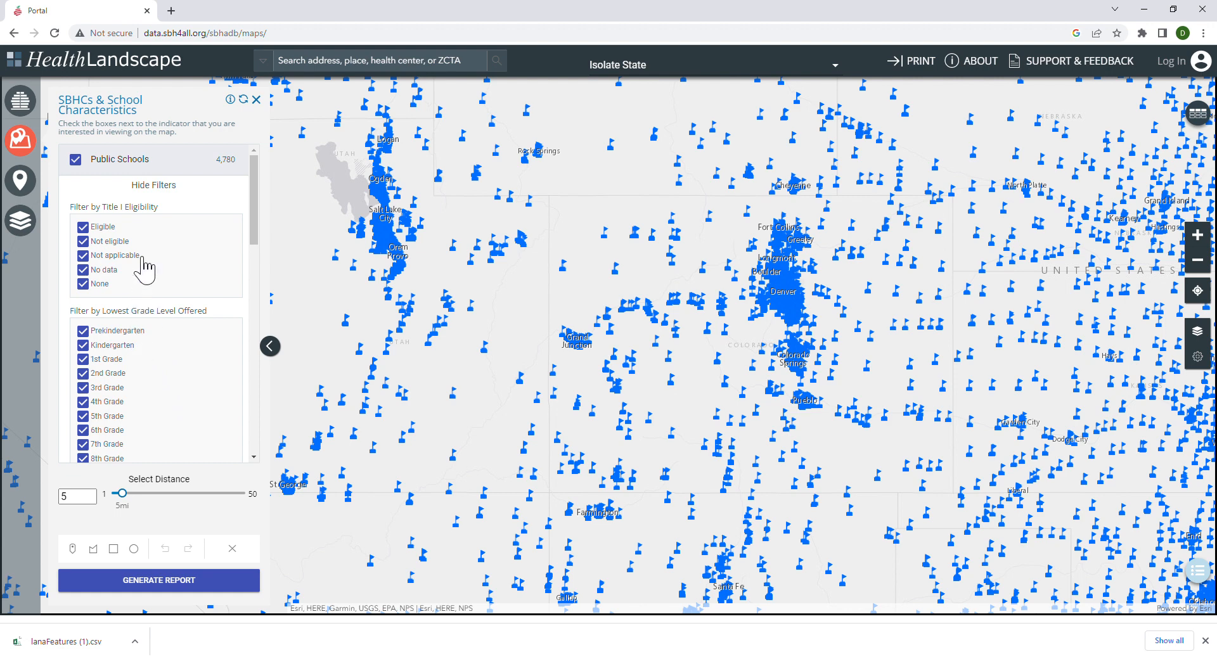
scroll(182, 326, down, 4)
scroll(184, 330, down, 4)
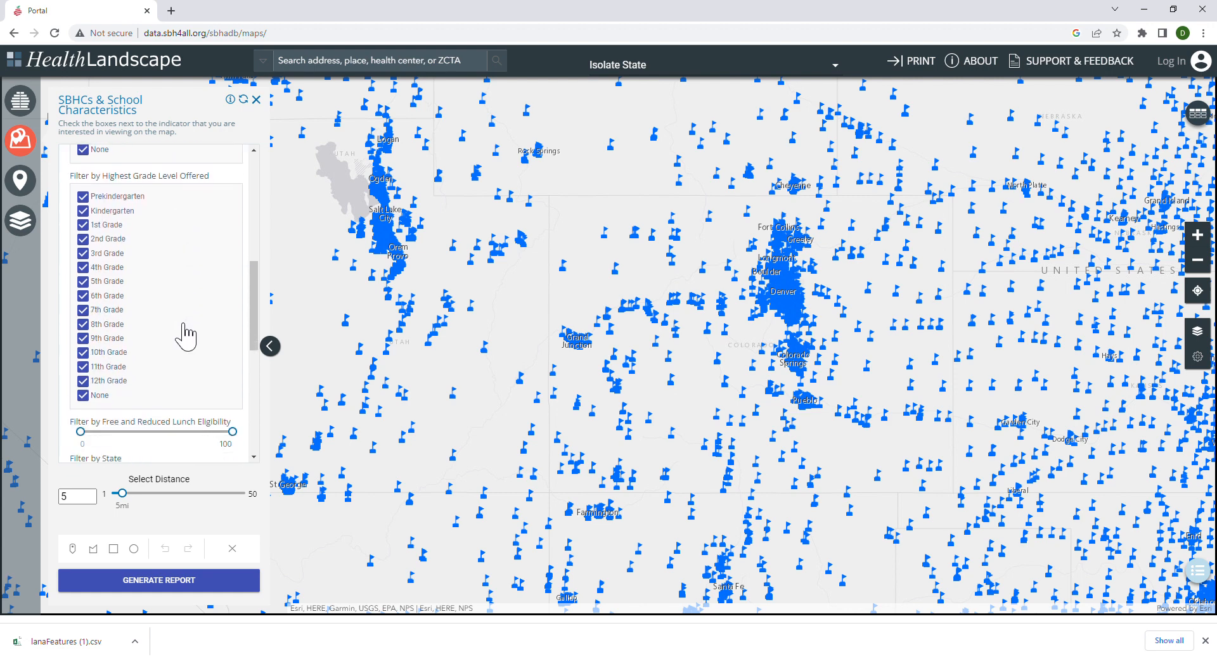
scroll(194, 330, up, 7)
scroll(196, 330, up, 2)
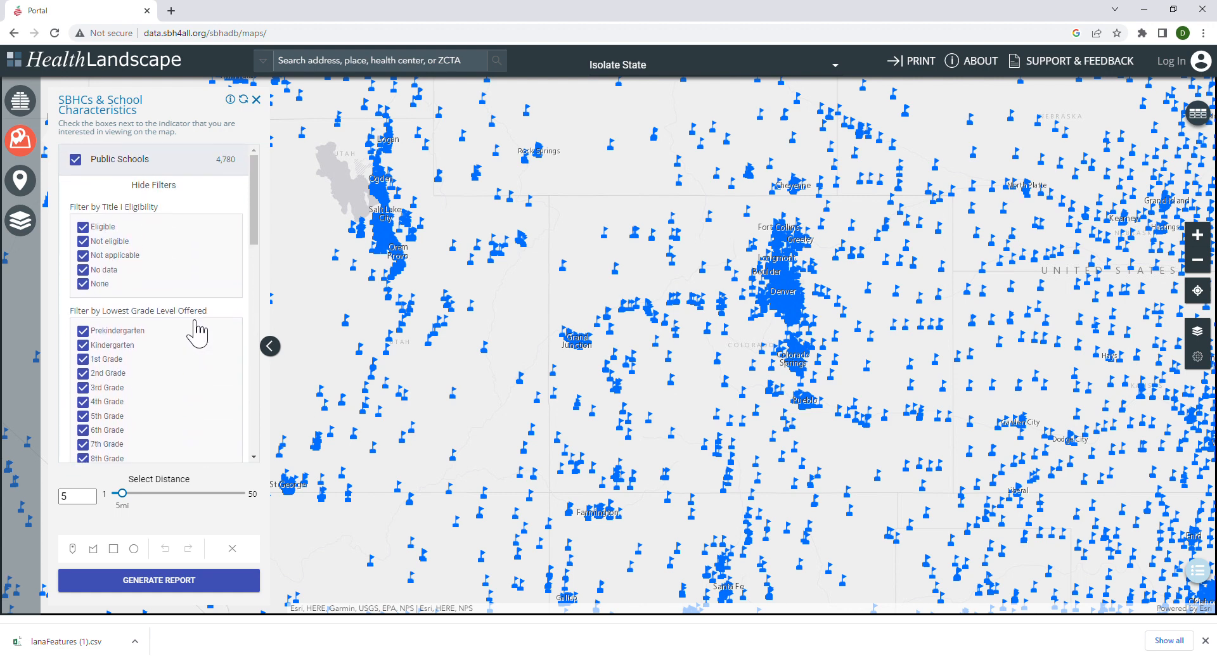
Exclude the Eligible category from the public schools' Title I eligibility filter.
click(98, 229)
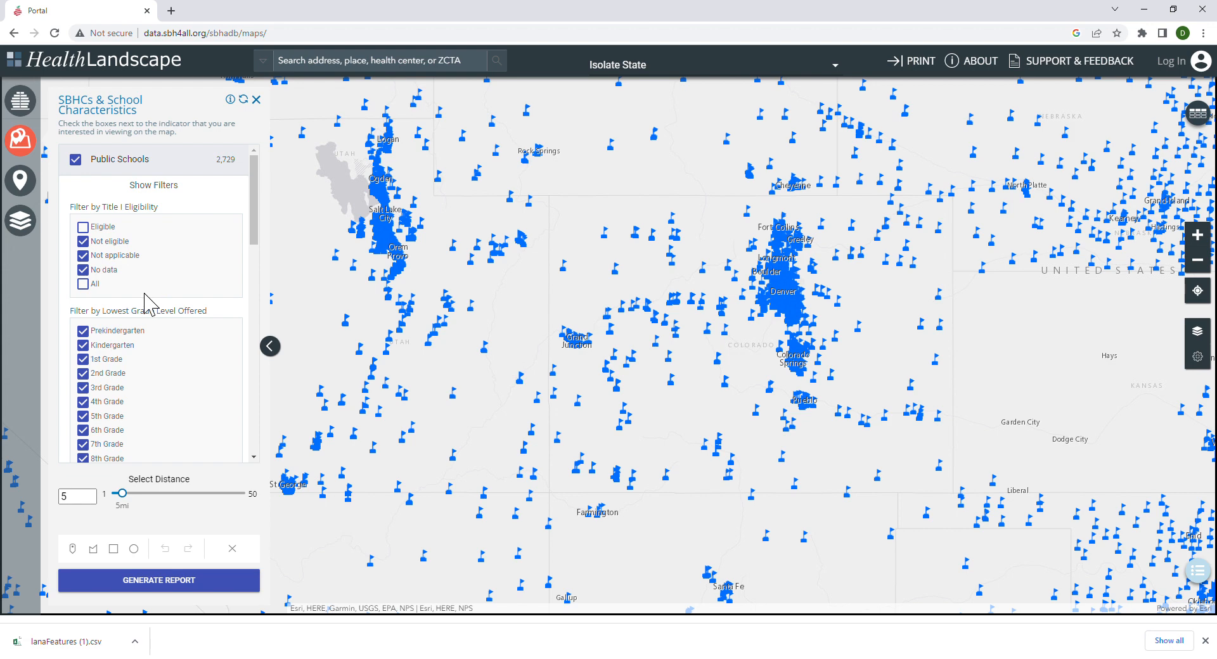
scroll(152, 329, down, 3)
scroll(182, 335, up, 2)
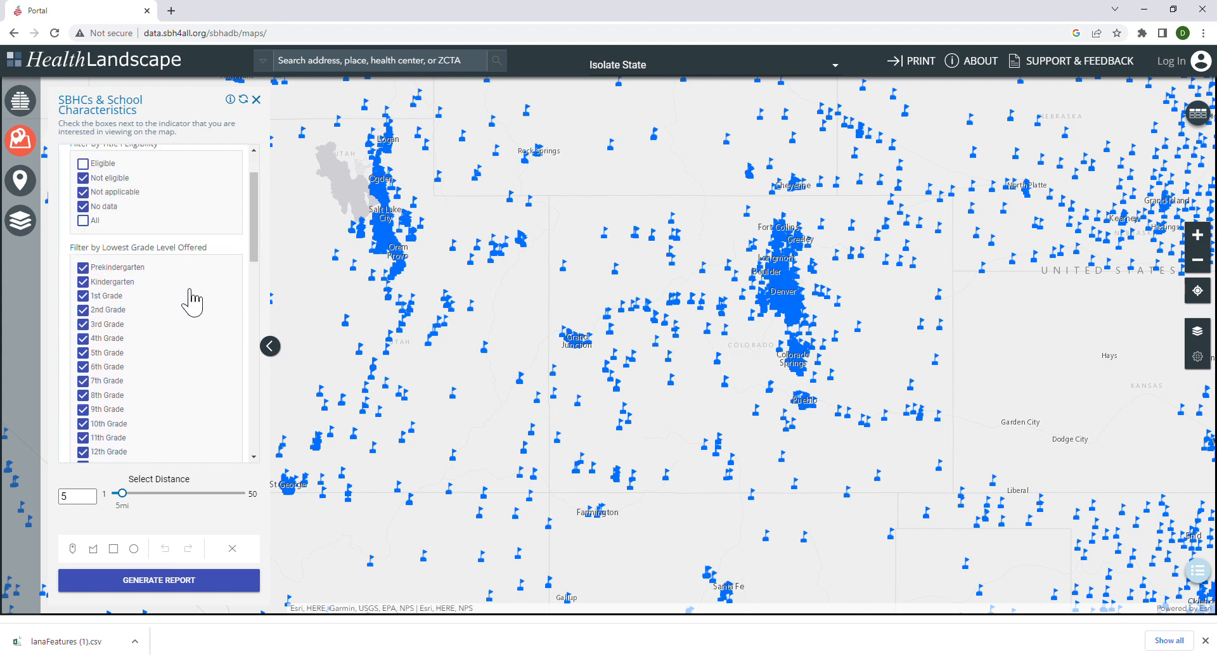
Restrict the lowest grade level offered filter to 6th Grade only.
scroll(122, 291, down, 1)
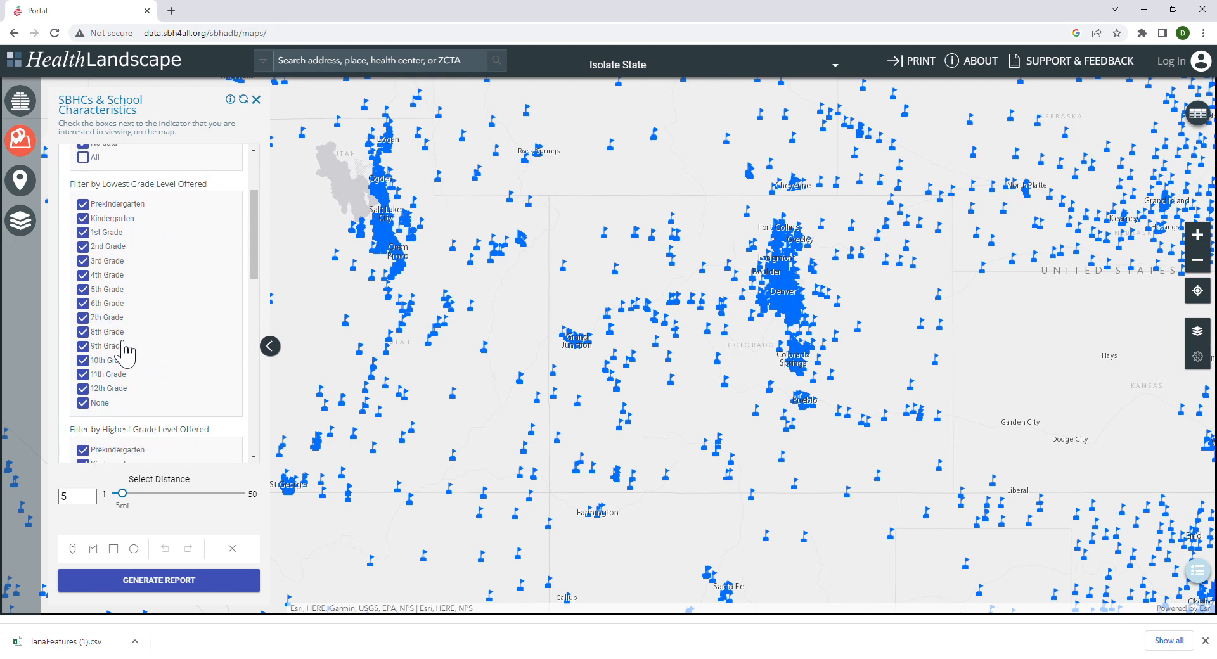
click(85, 204)
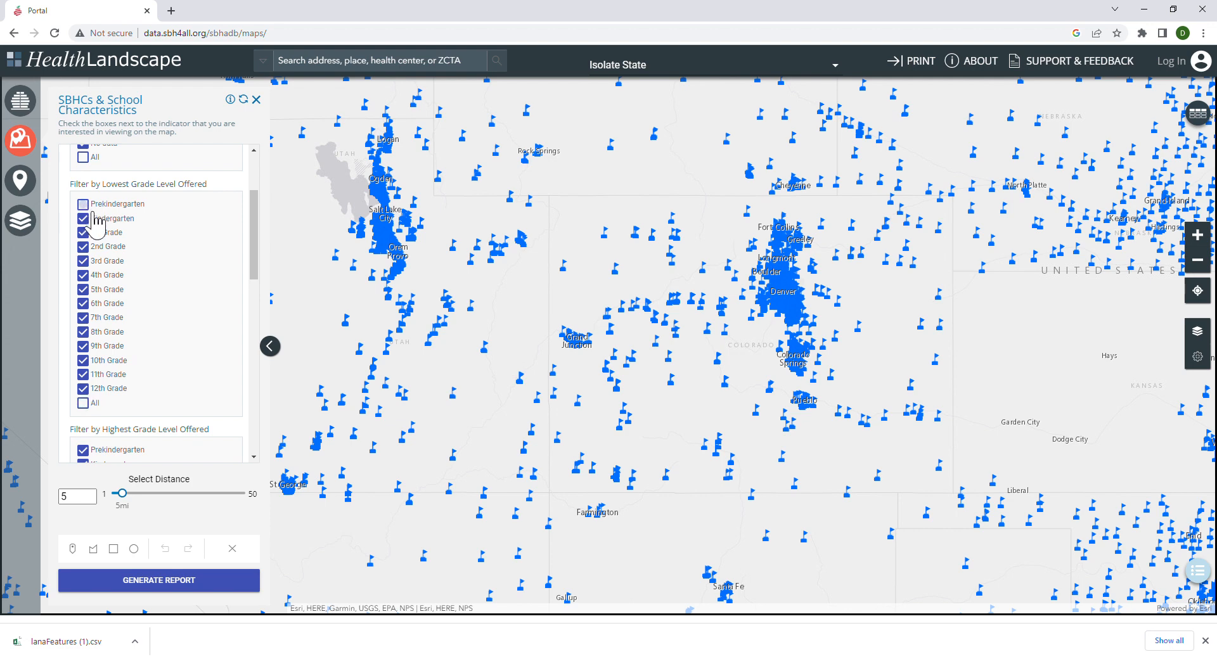
click(84, 204)
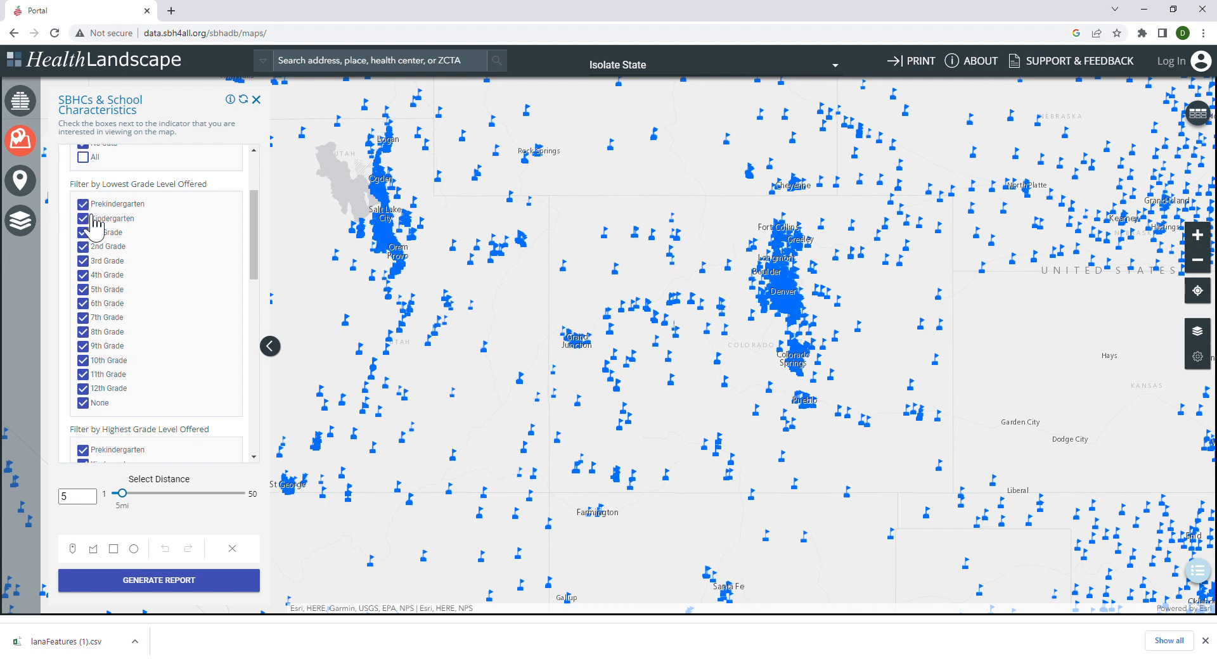
click(94, 405)
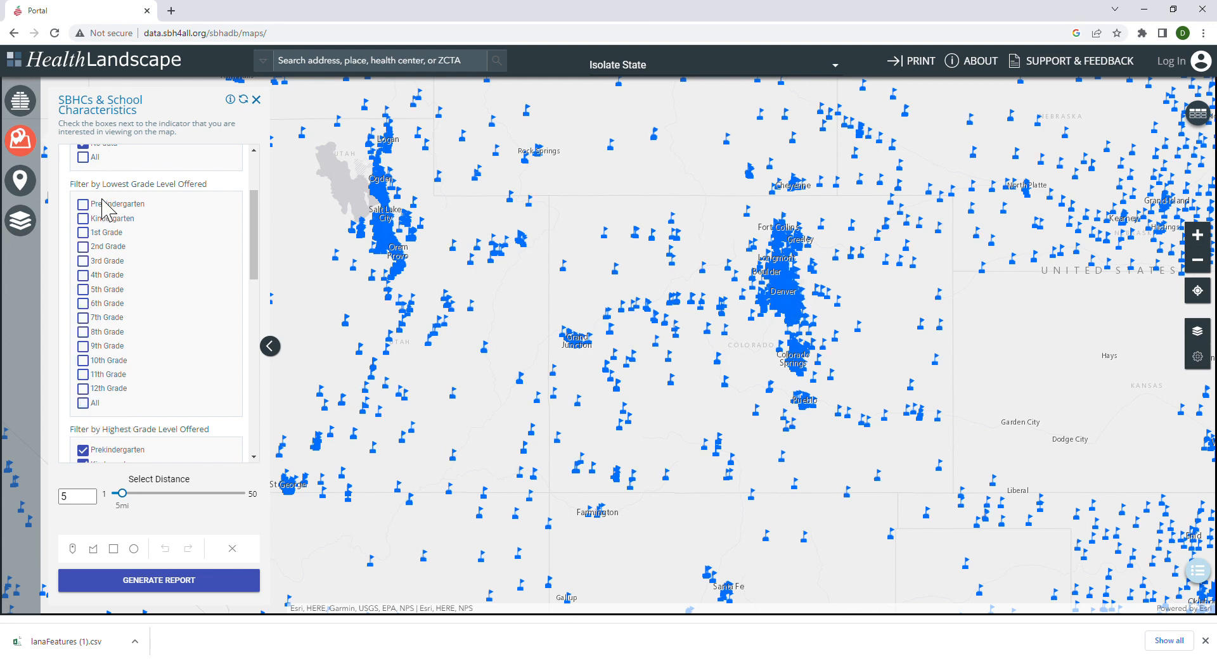
click(93, 306)
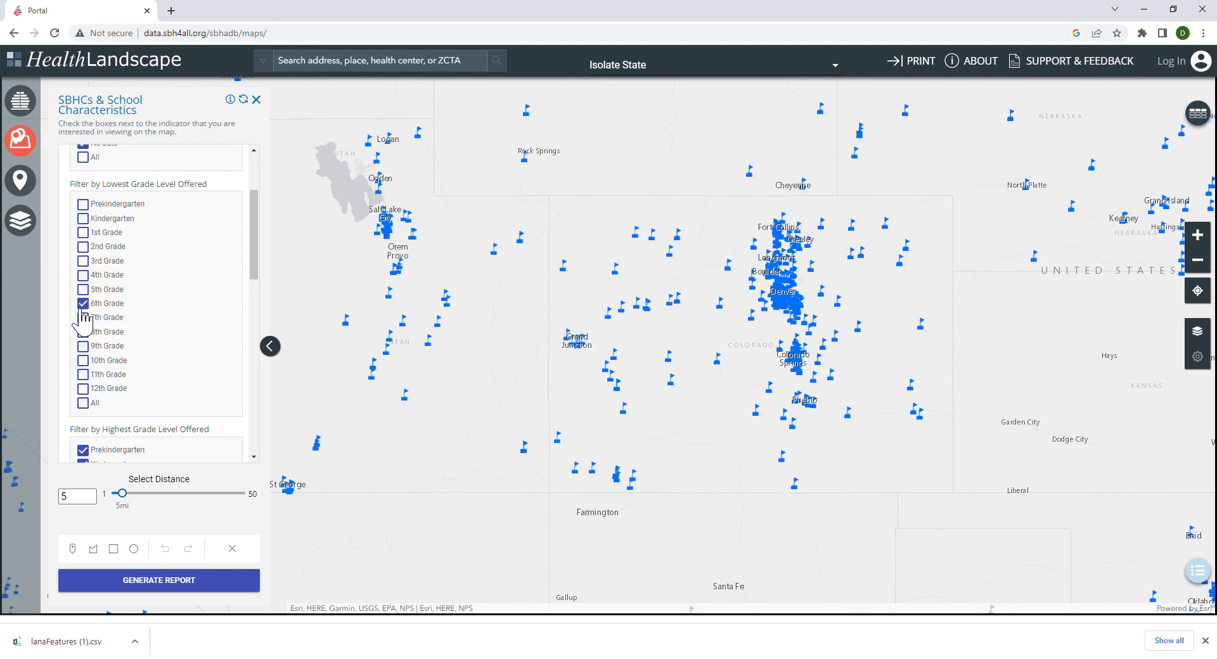
Restrict the highest grade level offered to 8th Grade and set the free and reduced lunch eligibility range to 50–100.
scroll(101, 320, down, 2)
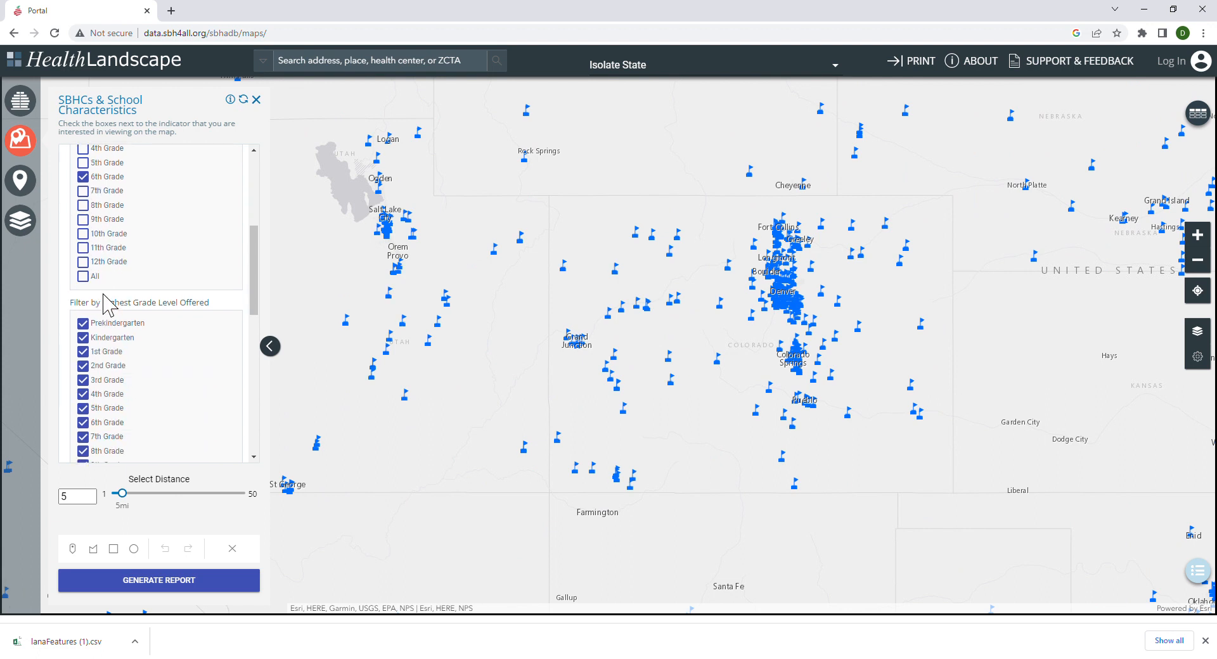
scroll(109, 298, down, 1)
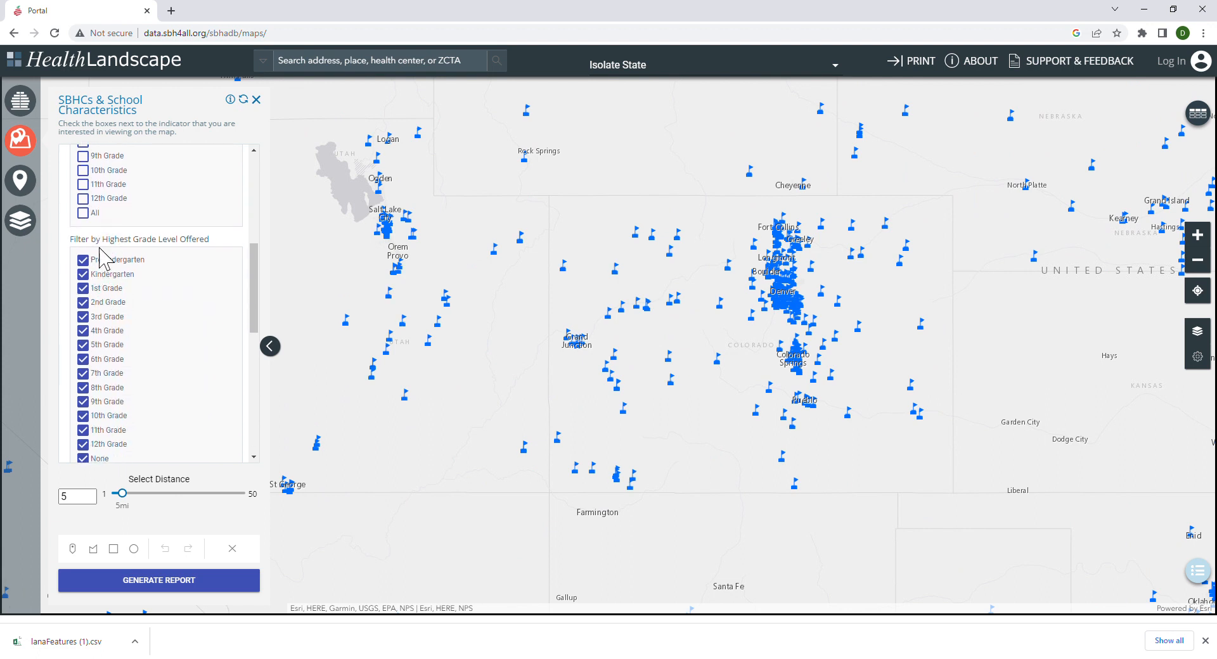
scroll(197, 273, down, 1)
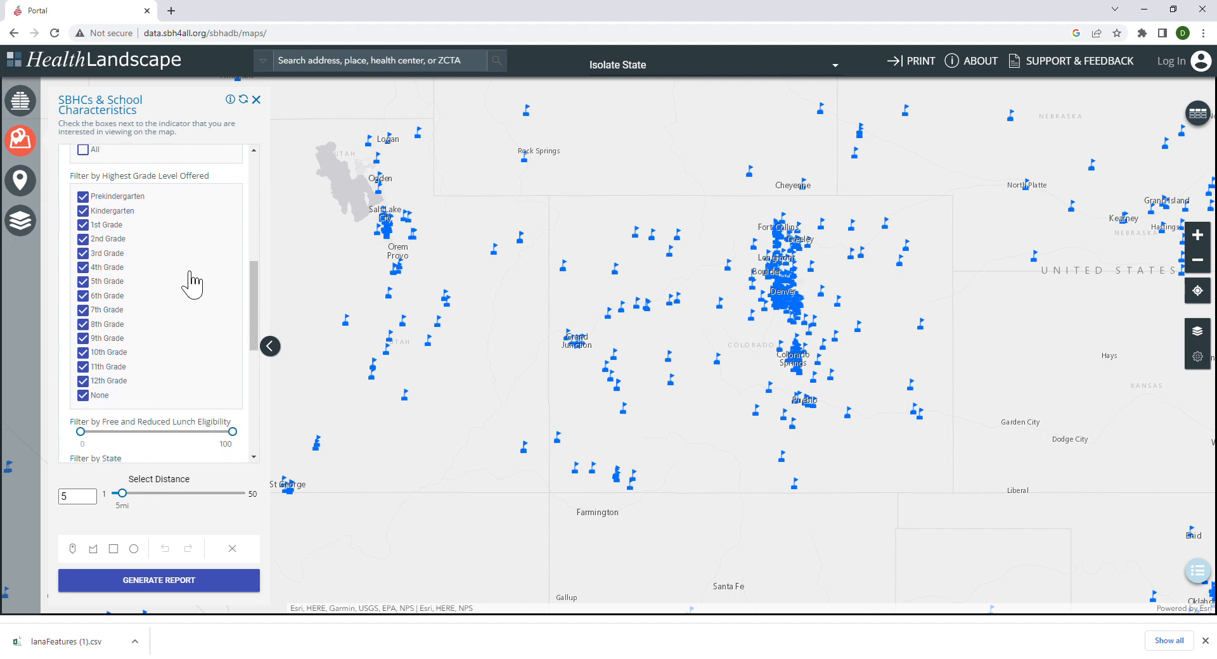
click(95, 396)
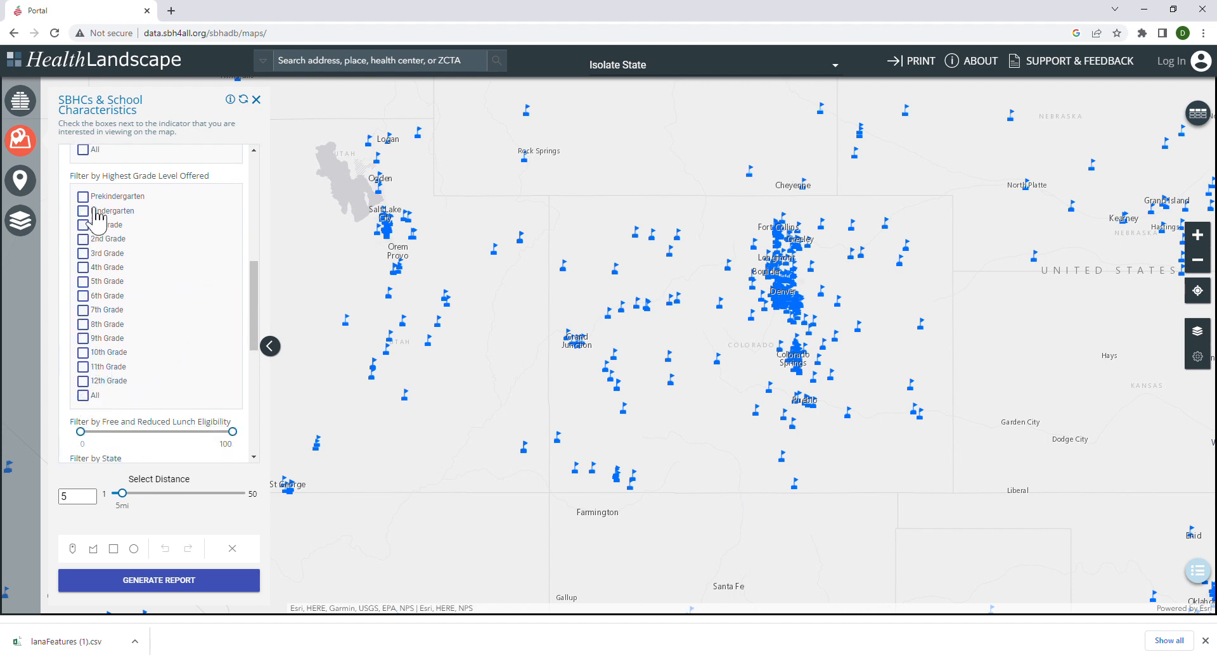
click(93, 326)
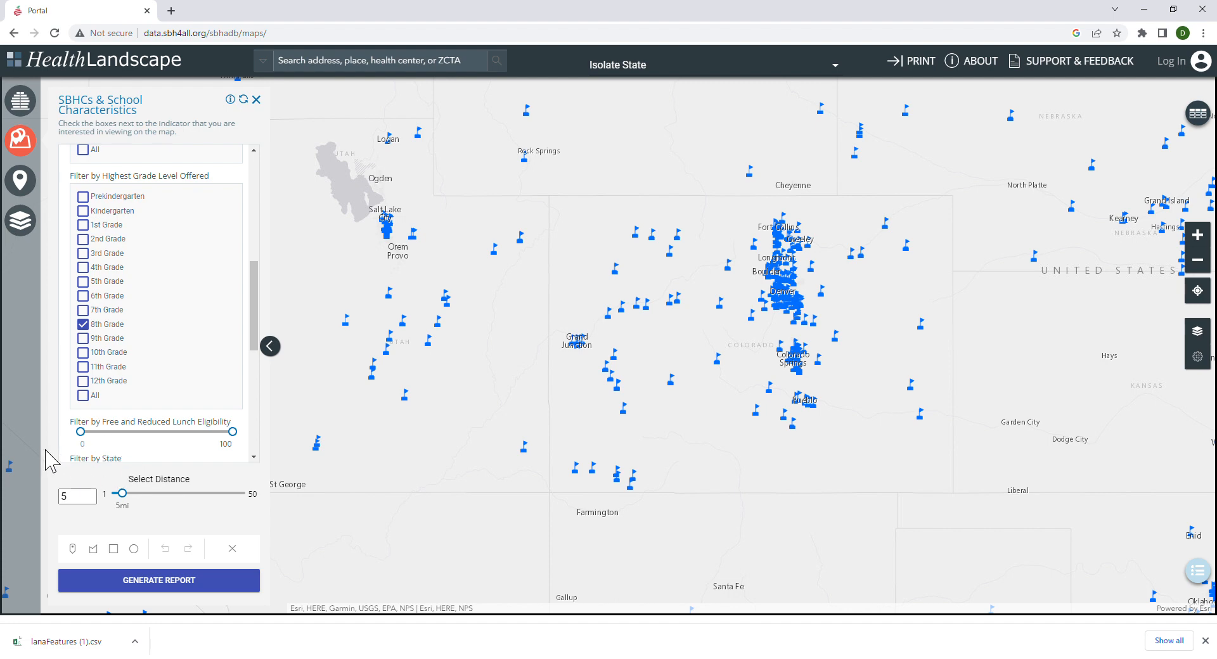
drag(95, 447, 170, 450)
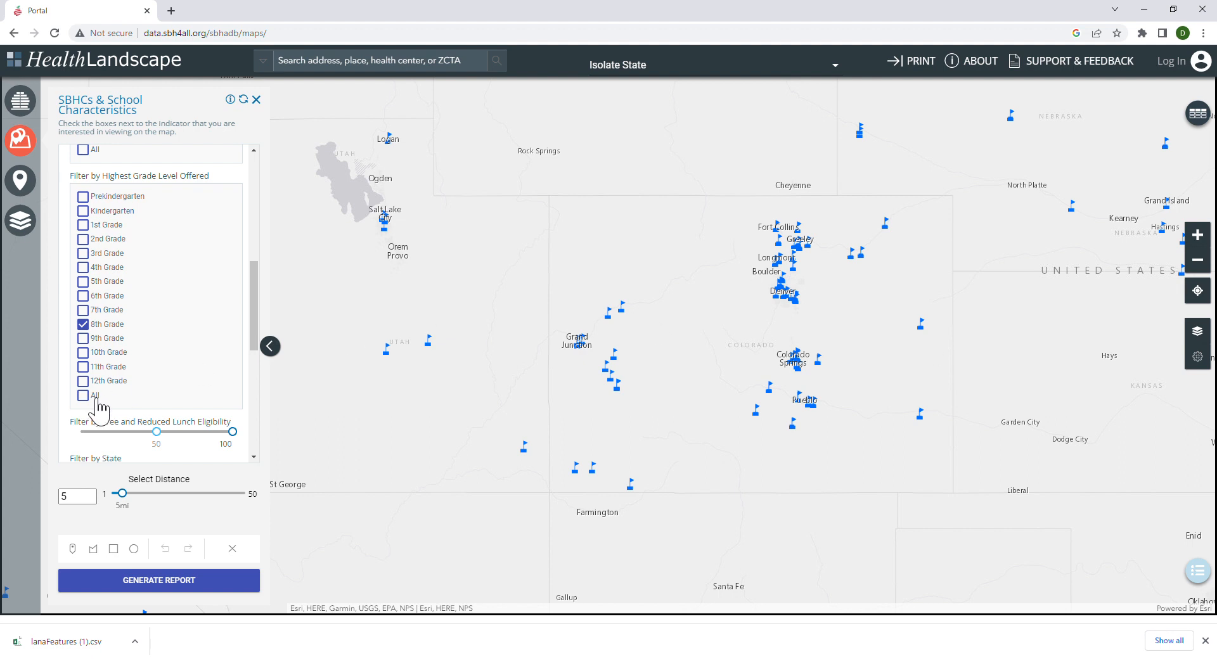
scroll(114, 373, up, 6)
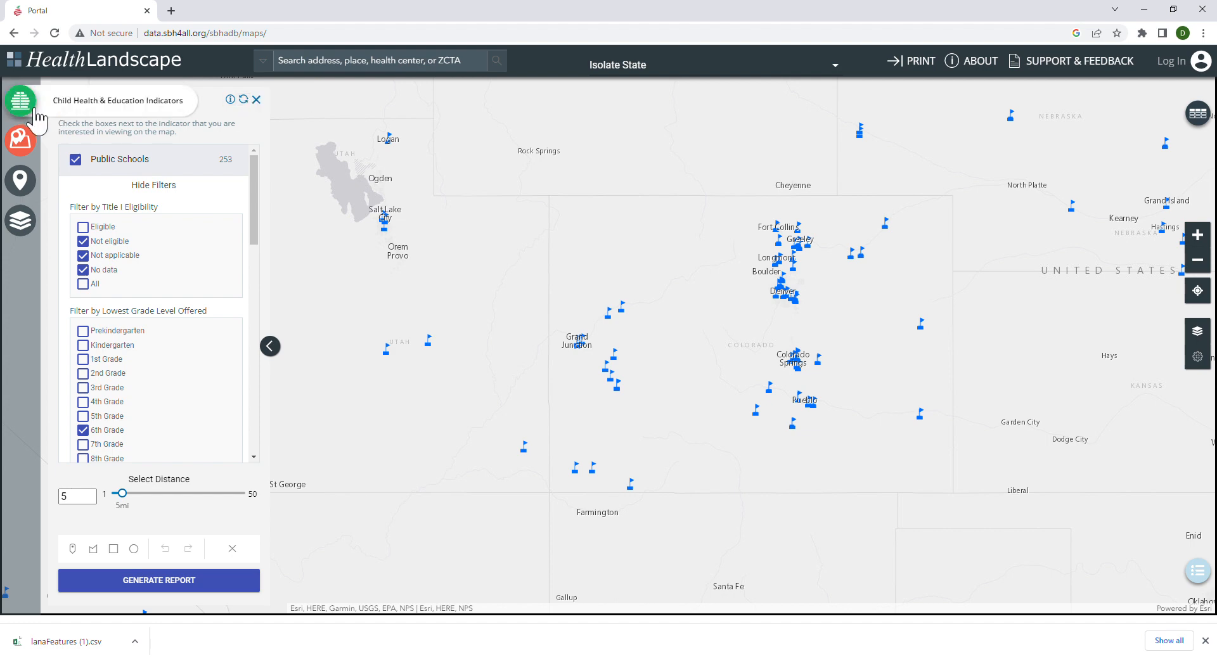
Reset the tool, reselecting Colorado, and display the Public Schools layer with its filters expanded.
click(243, 100)
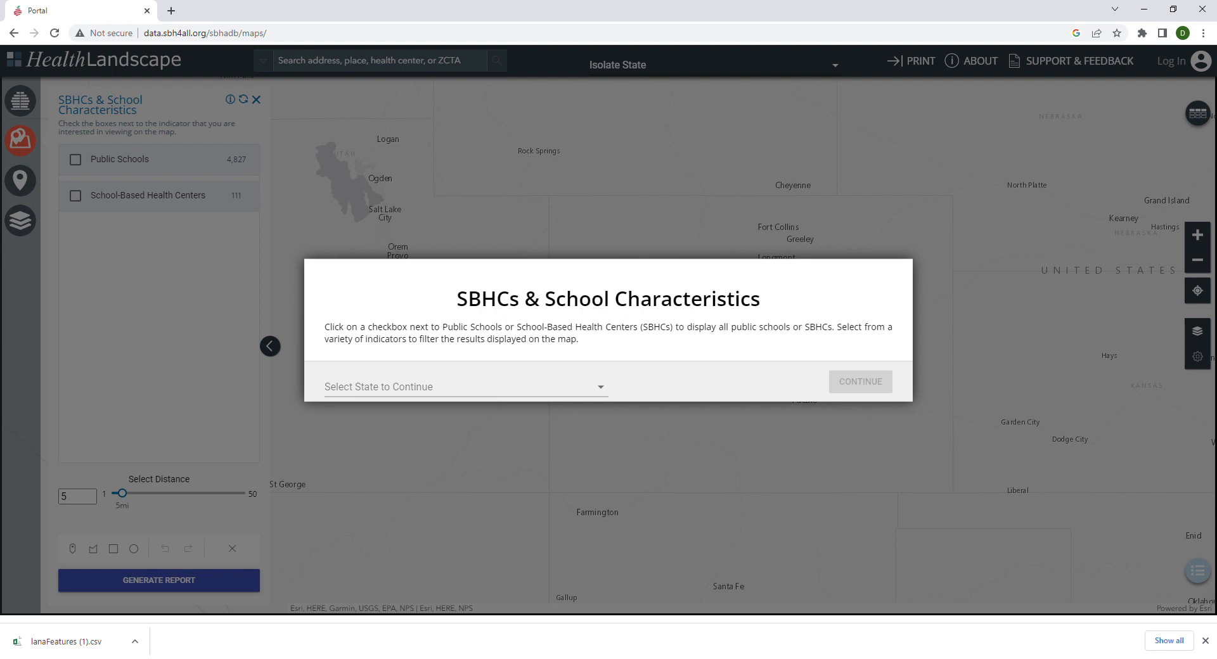
click(564, 385)
click(385, 300)
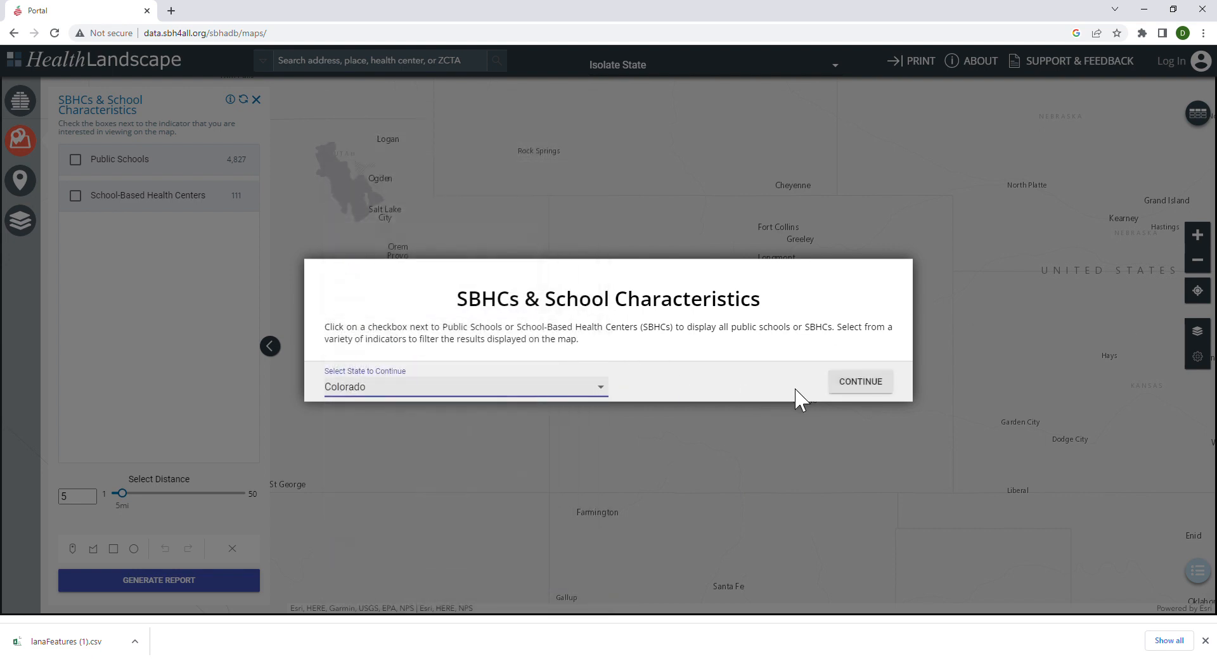
click(833, 382)
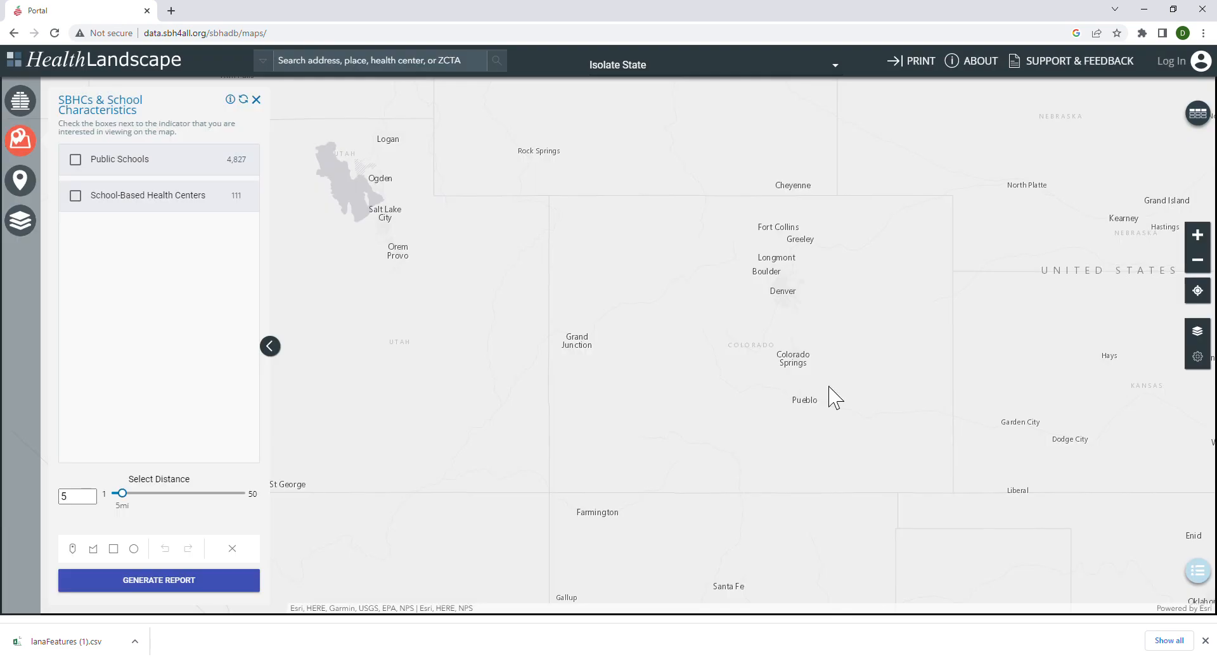
click(81, 161)
click(169, 185)
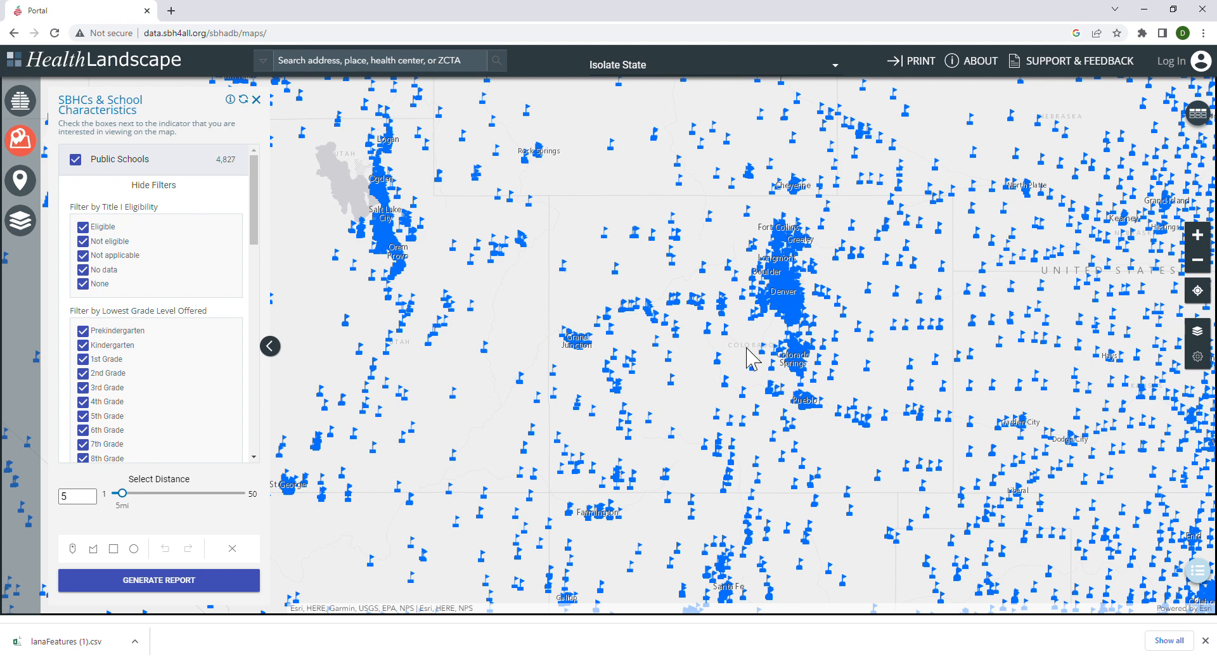
Open the details of a public school in the Grand Junction cluster on the map.
scroll(601, 284, up, 2)
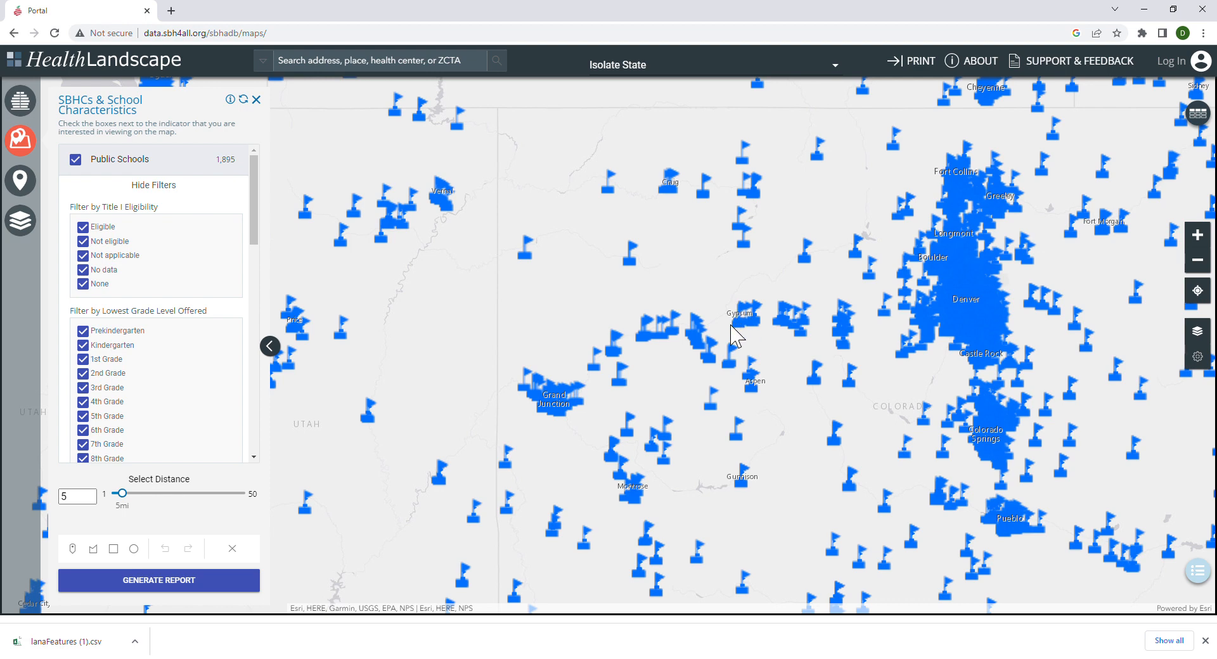
scroll(615, 451, up, 1)
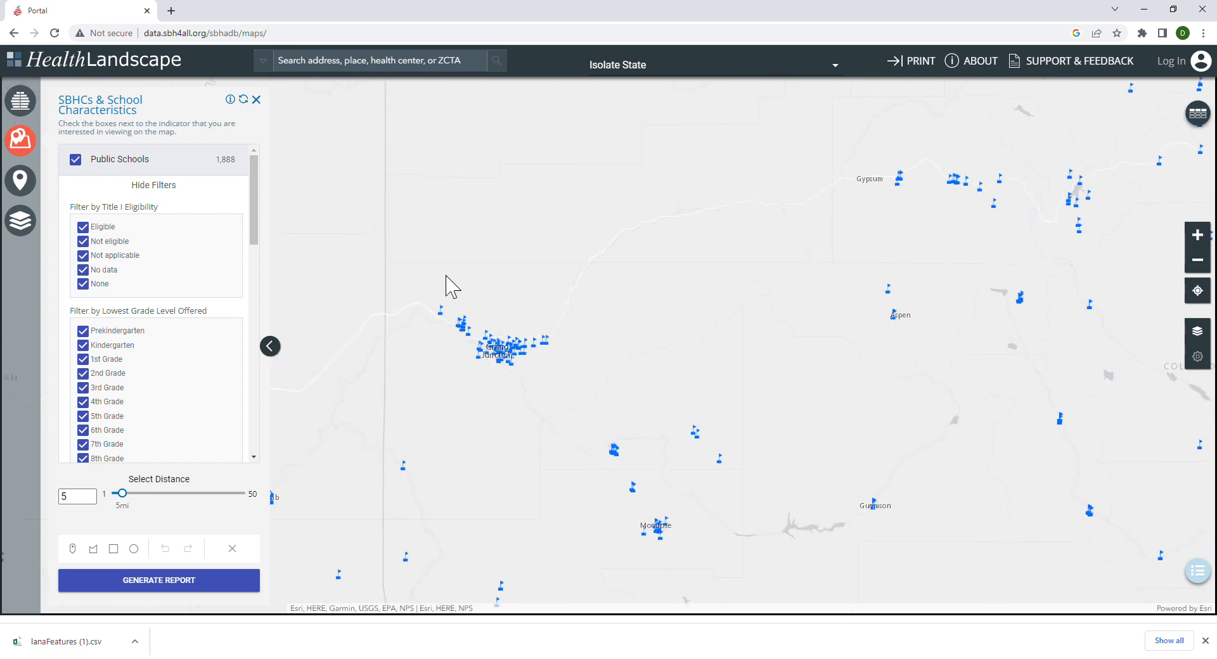
click(488, 344)
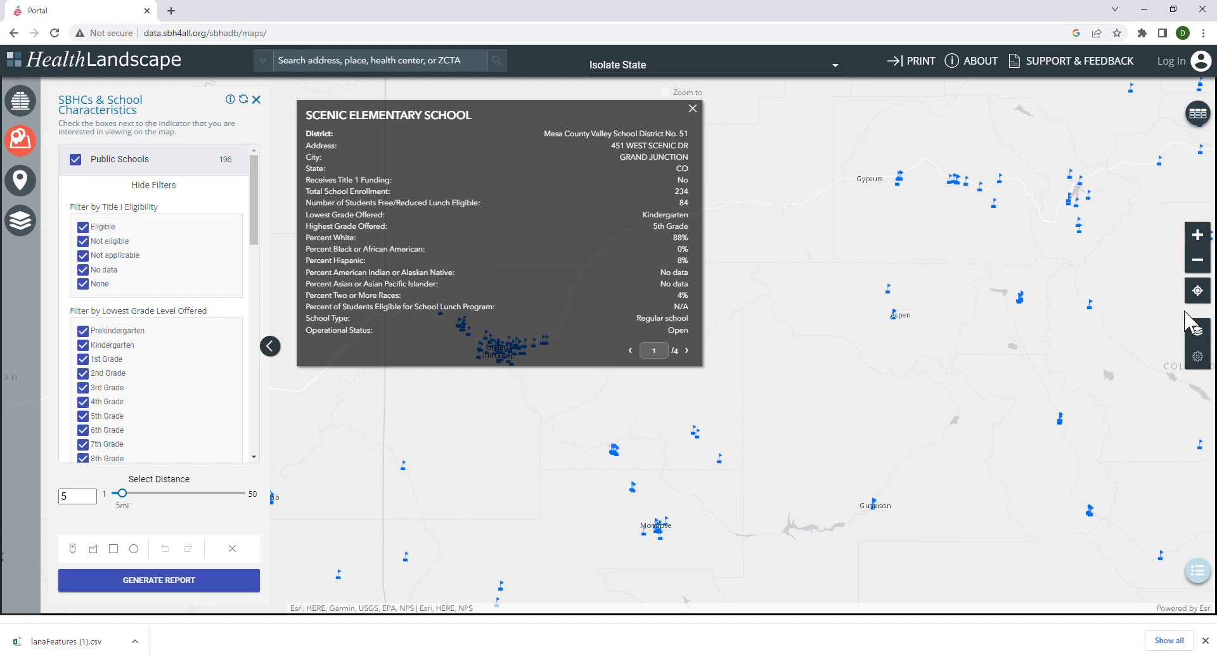
Display the layer controls, and reset the SBHCs & School Characteristics tool with Colorado selected as the state.
click(1196, 359)
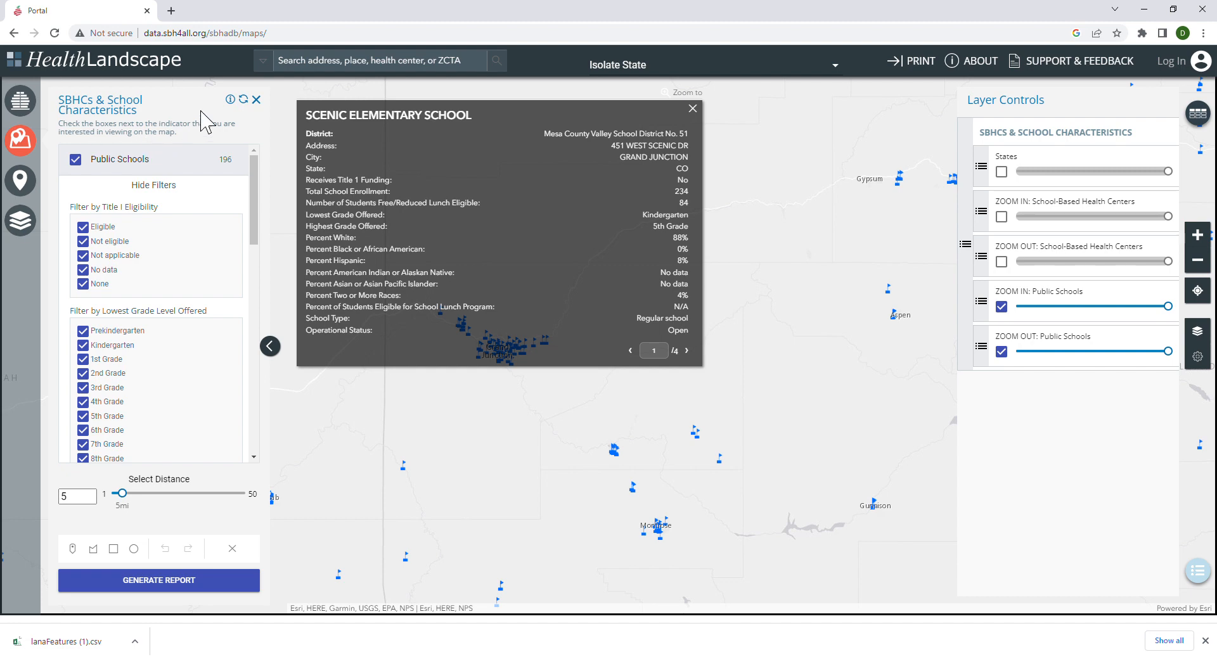
click(255, 100)
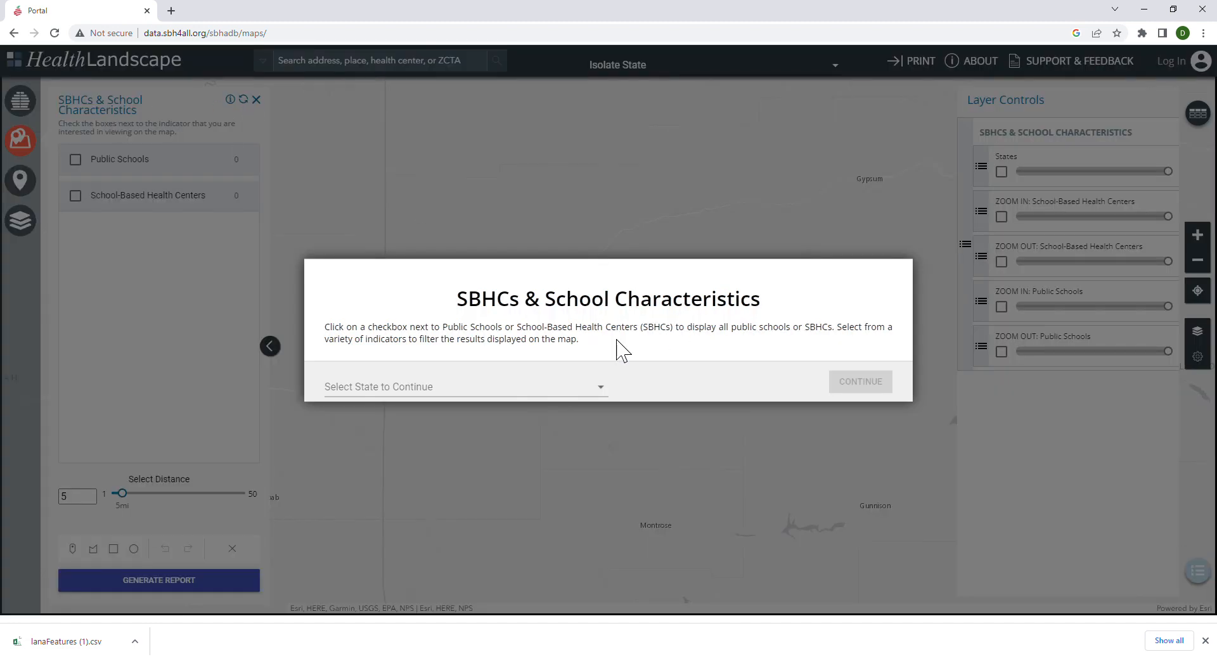
click(543, 389)
click(416, 299)
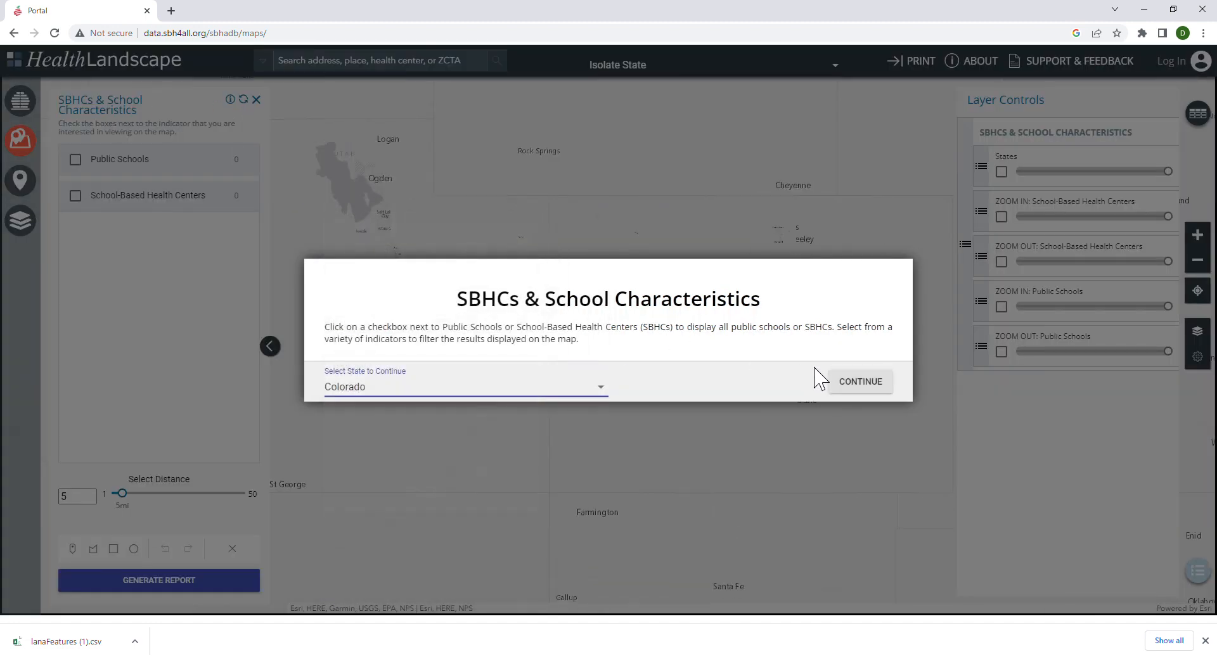
click(836, 382)
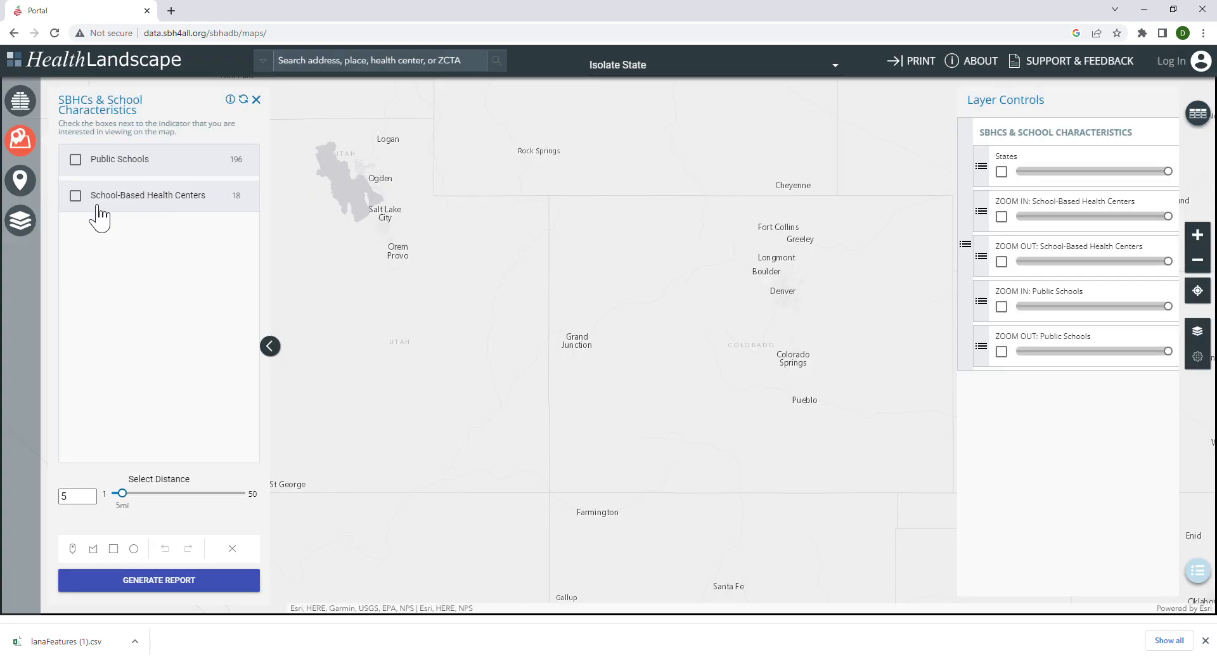
Display the School-Based Health Centers layer and expand its filters to examine the available filter categories.
click(76, 196)
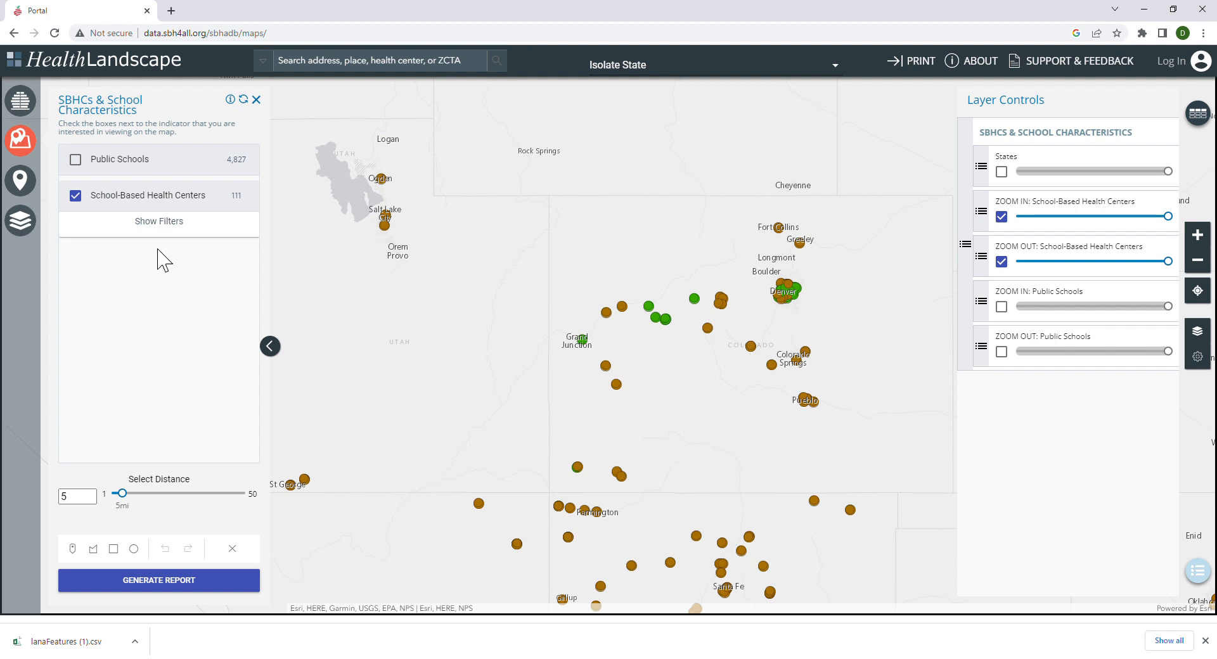
click(159, 225)
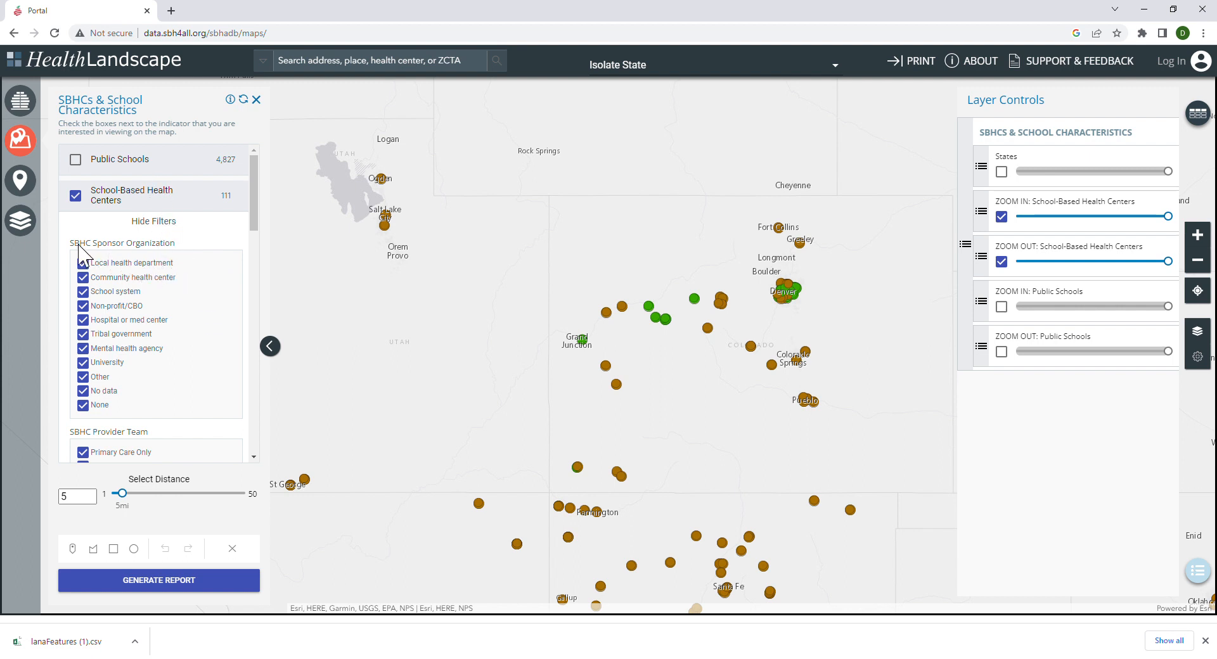
scroll(163, 310, down, 2)
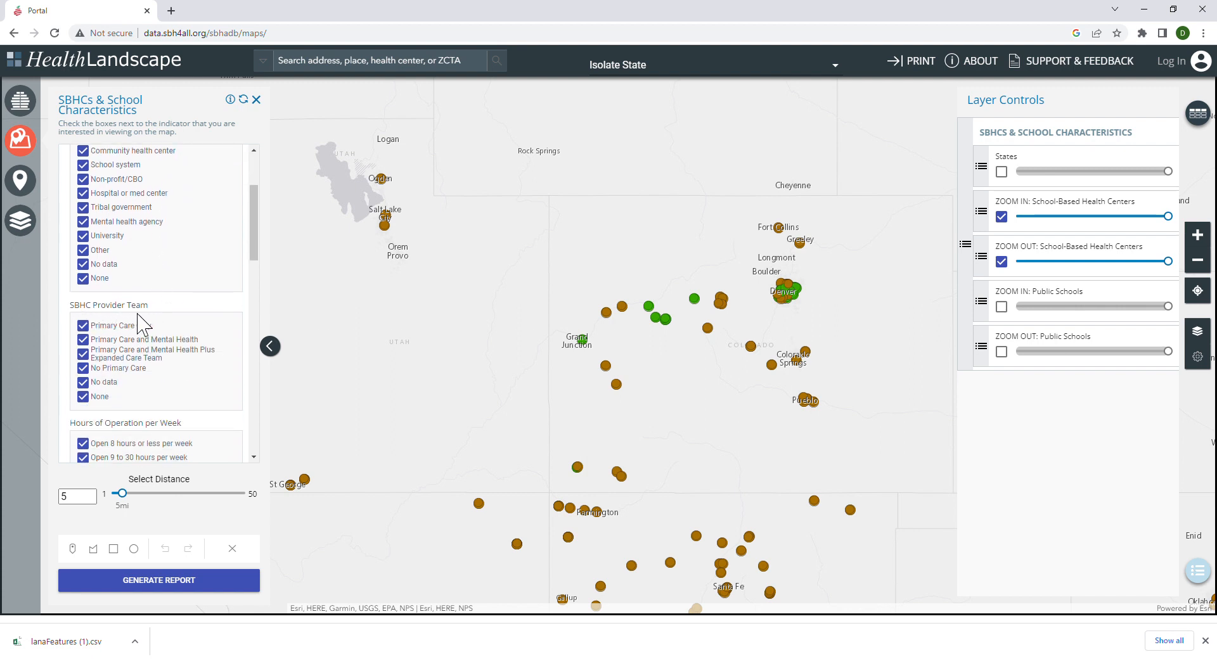
scroll(127, 321, down, 2)
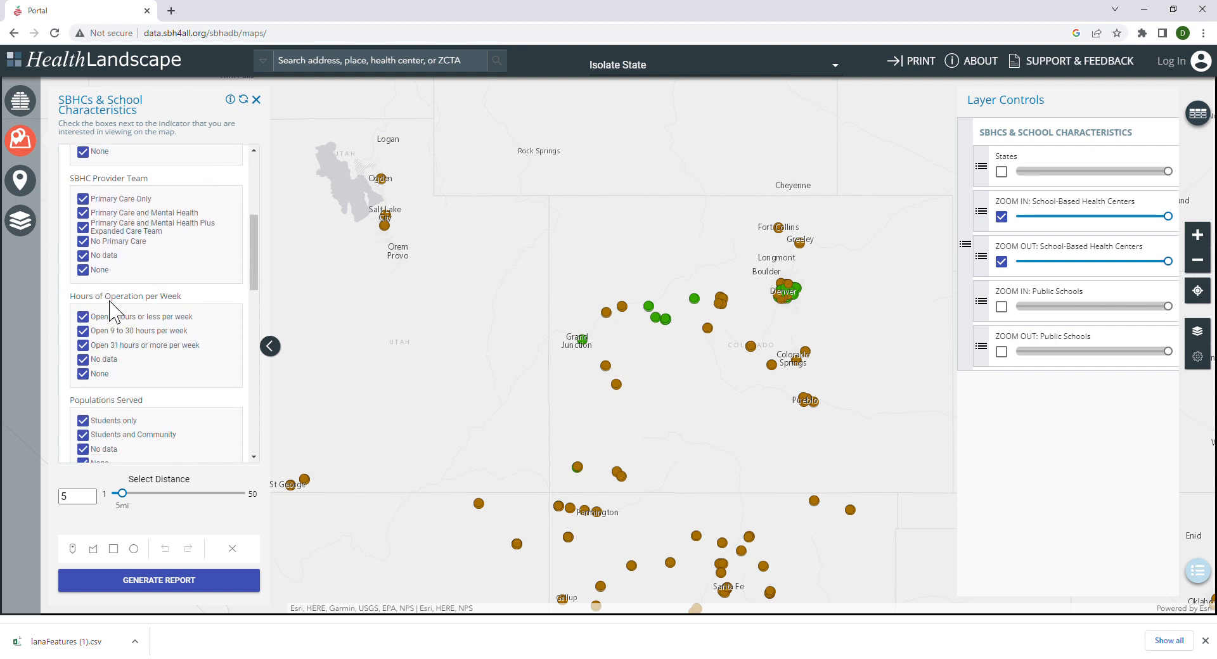
scroll(183, 314, down, 2)
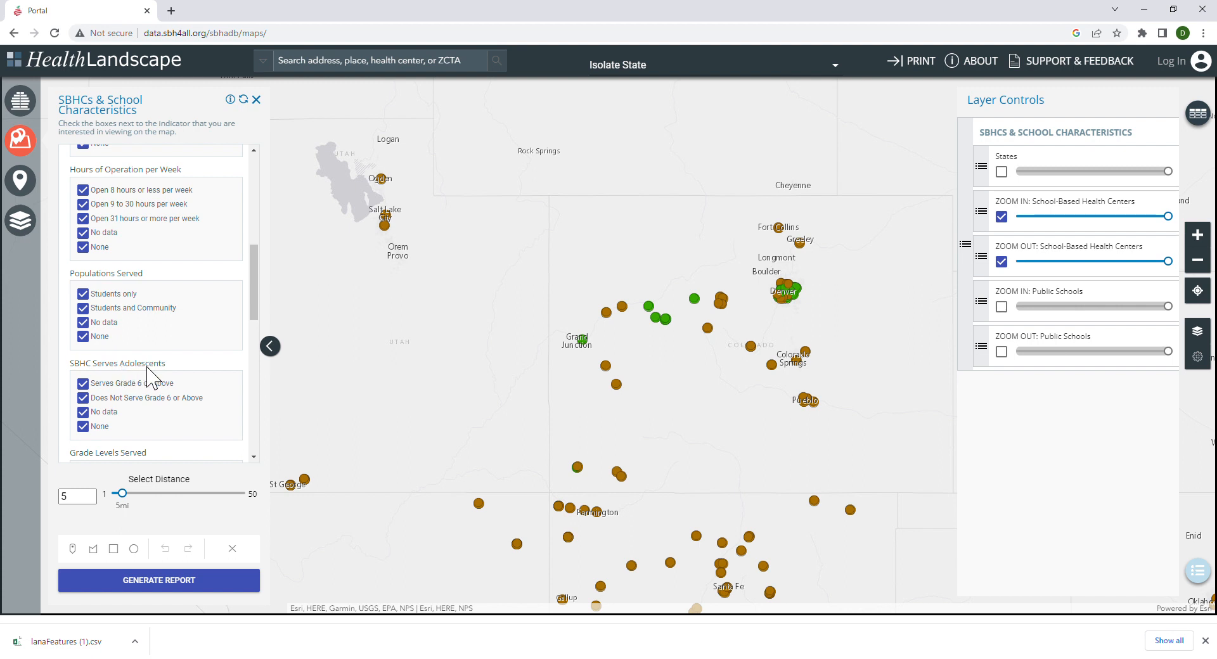
scroll(137, 371, down, 2)
scroll(136, 371, down, 4)
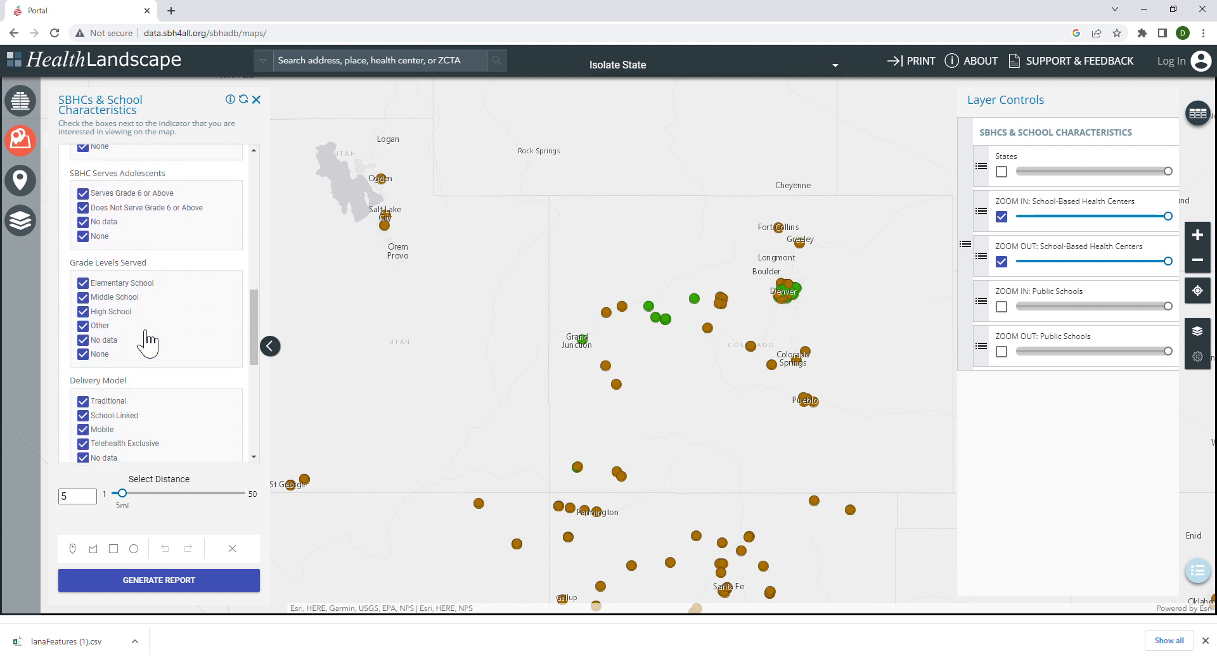
scroll(132, 346, down, 3)
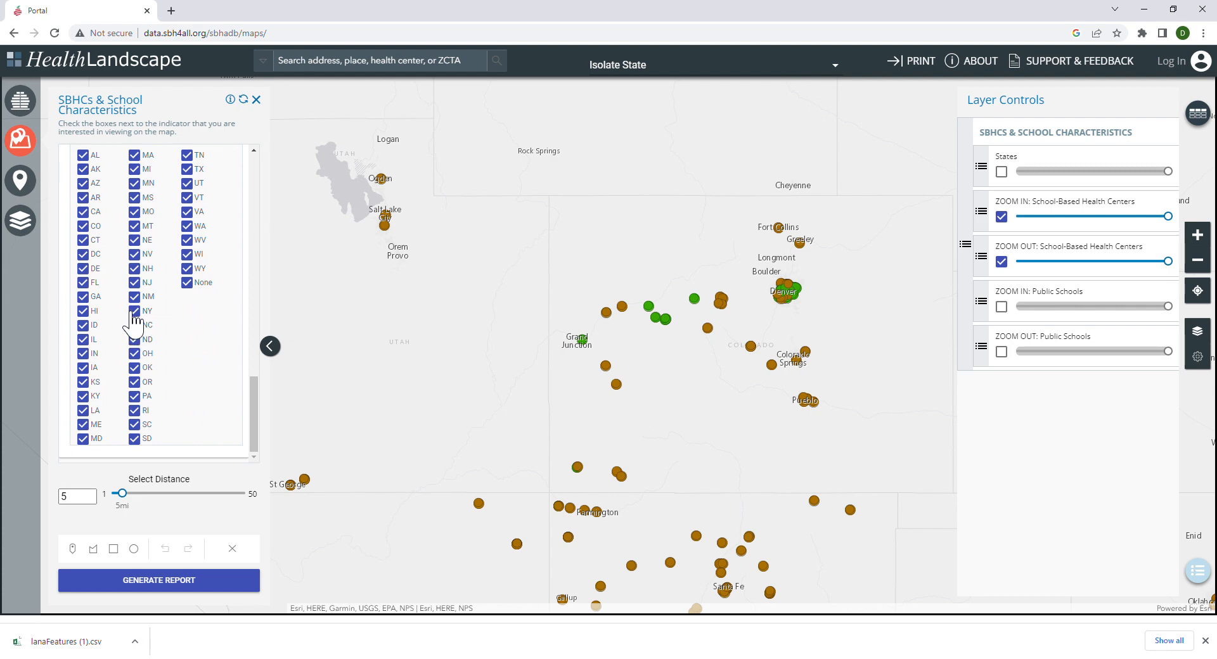
Restrict hours of operation to Open 31 hours or more per week and view the details of the health center between Grand Junction and Denver.
scroll(96, 308, up, 5)
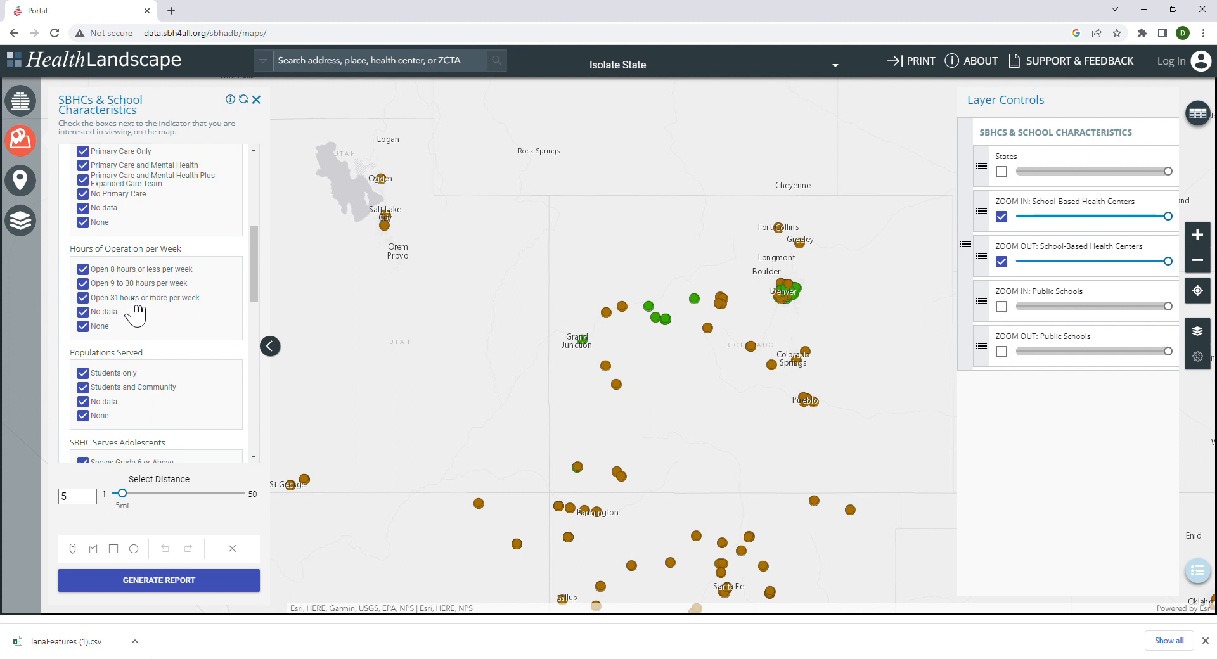
click(126, 297)
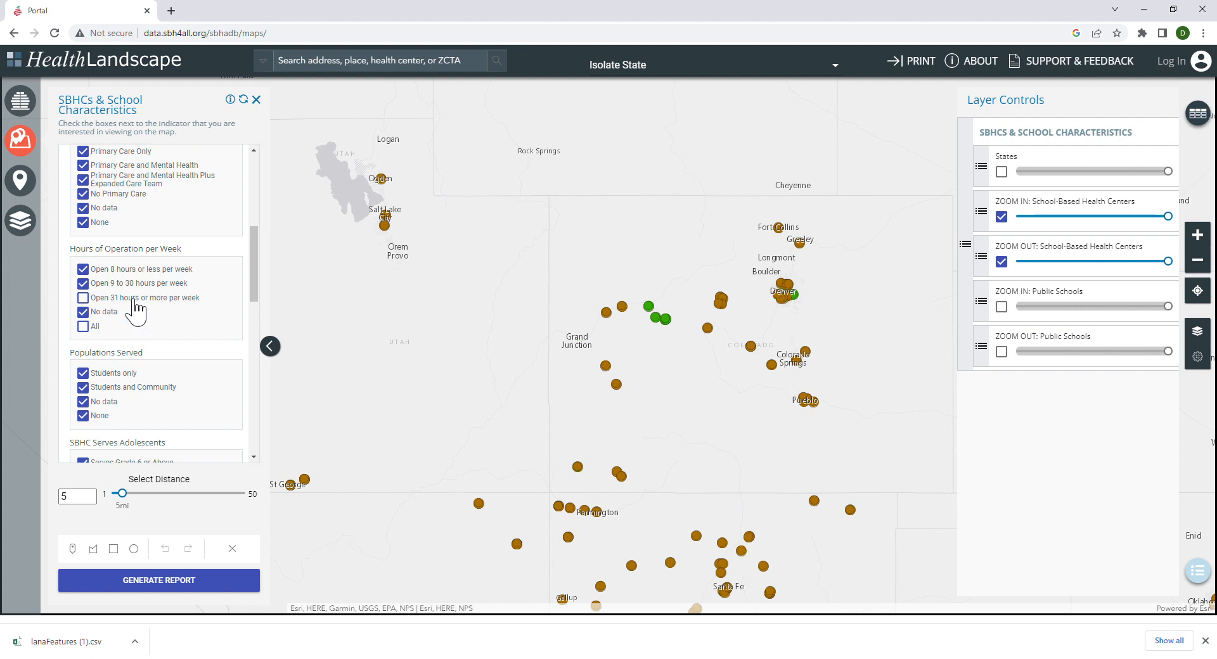
click(105, 328)
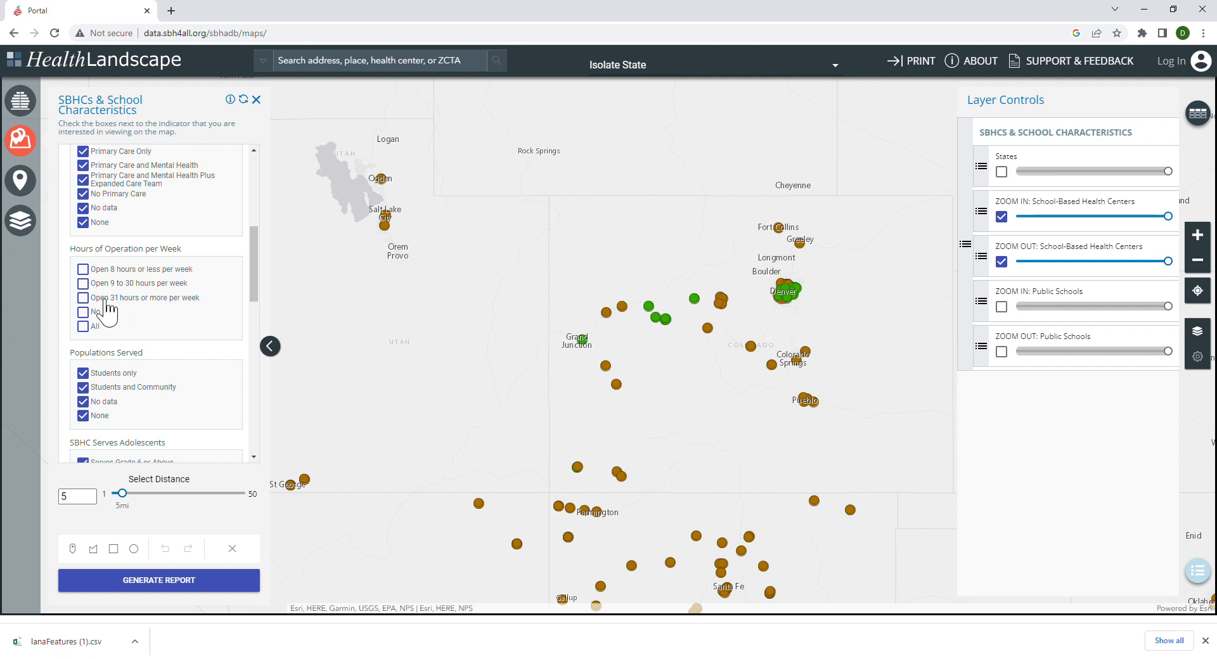
click(86, 297)
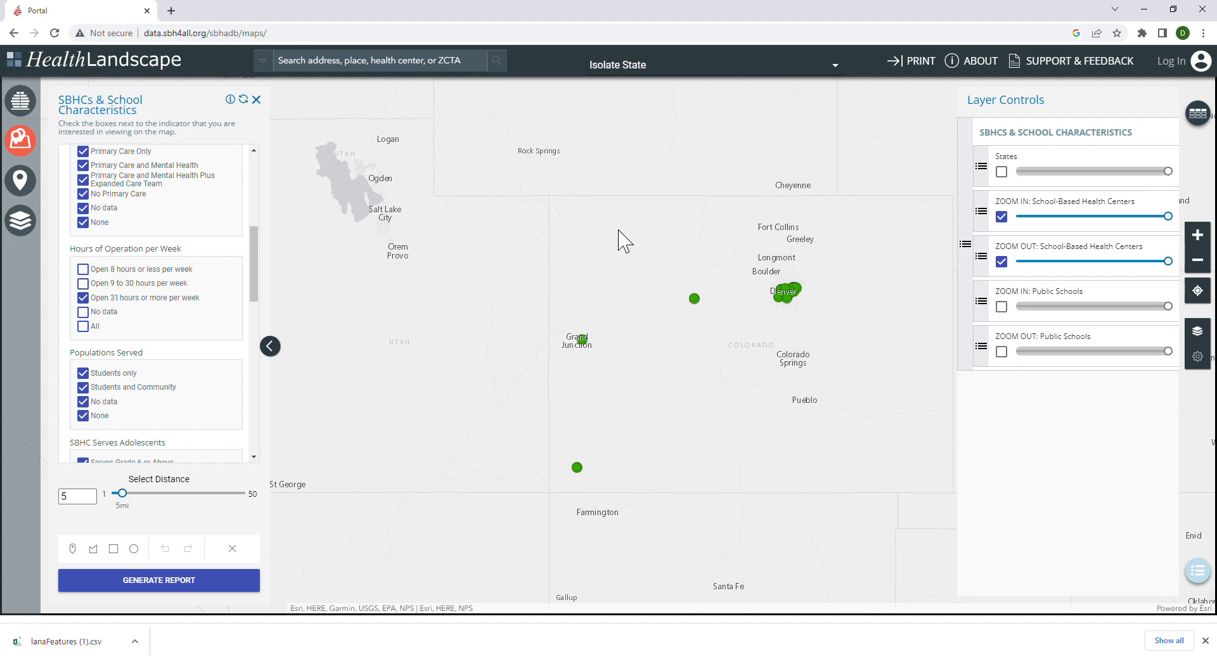
click(694, 299)
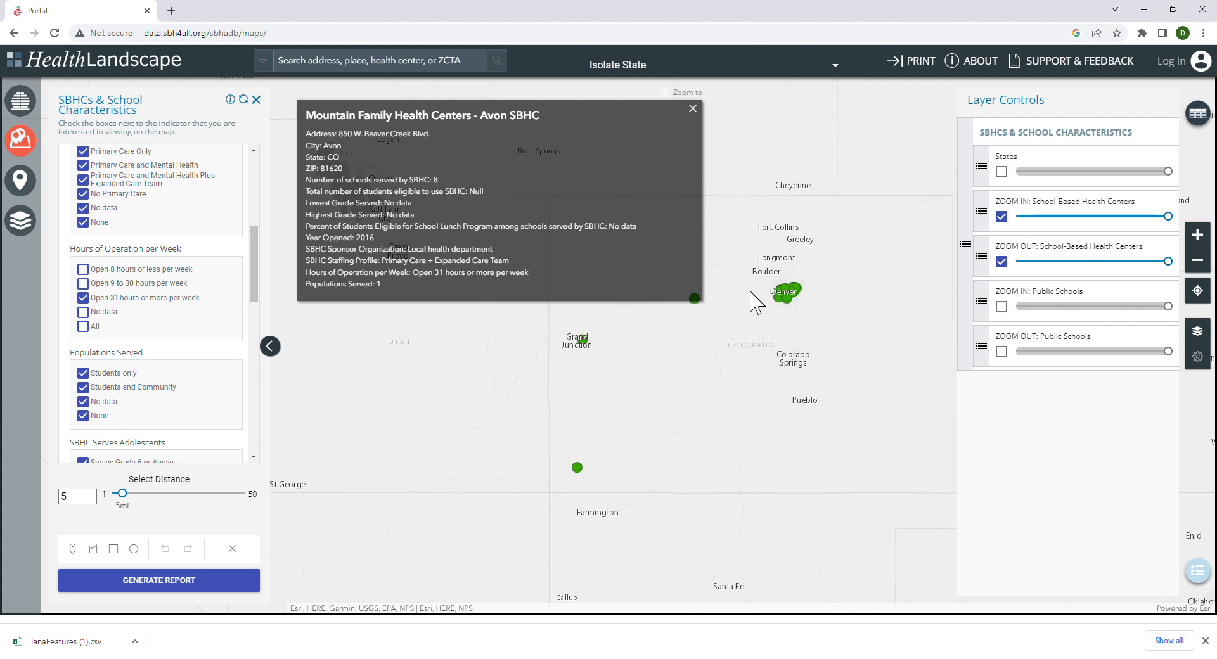
Include No data in the hours of operation filter and view the details of the A Kidz Clinic health center southeast of Grand Junction.
scroll(748, 314, down, 1)
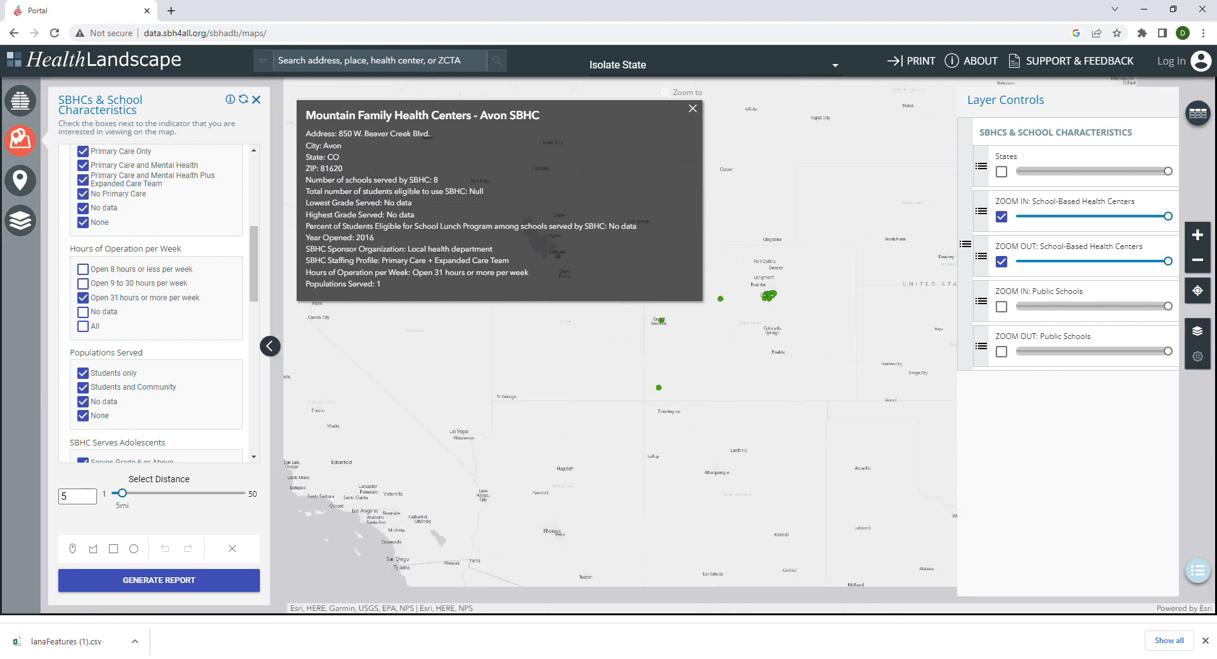
click(85, 312)
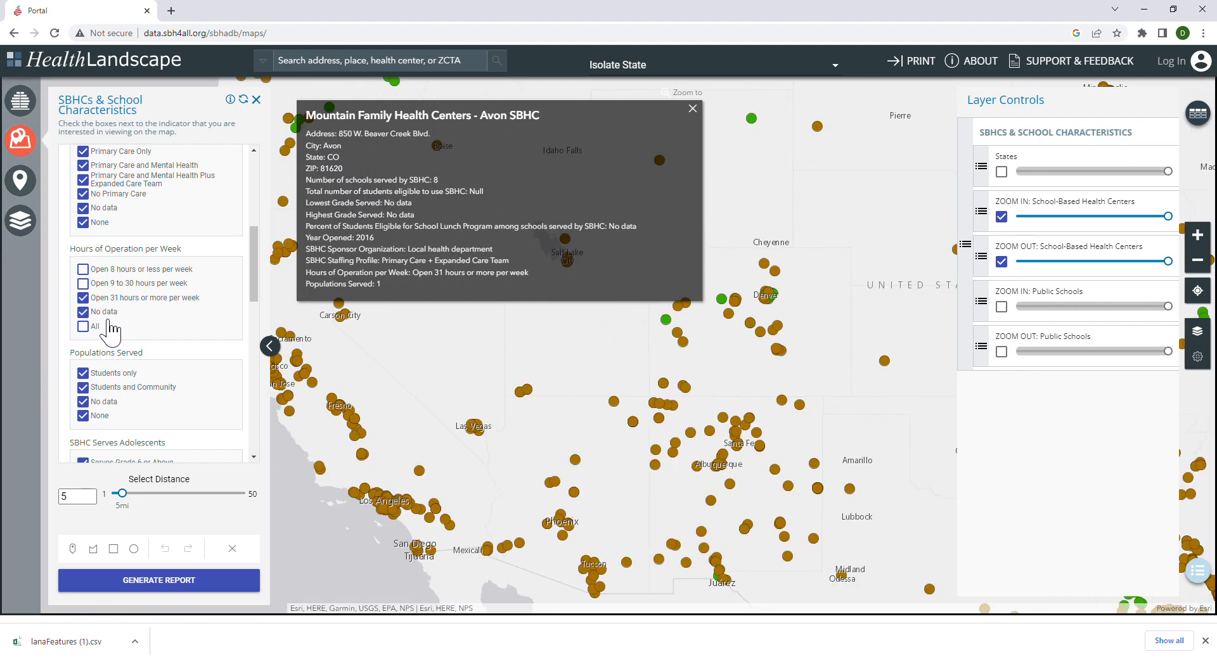
click(683, 344)
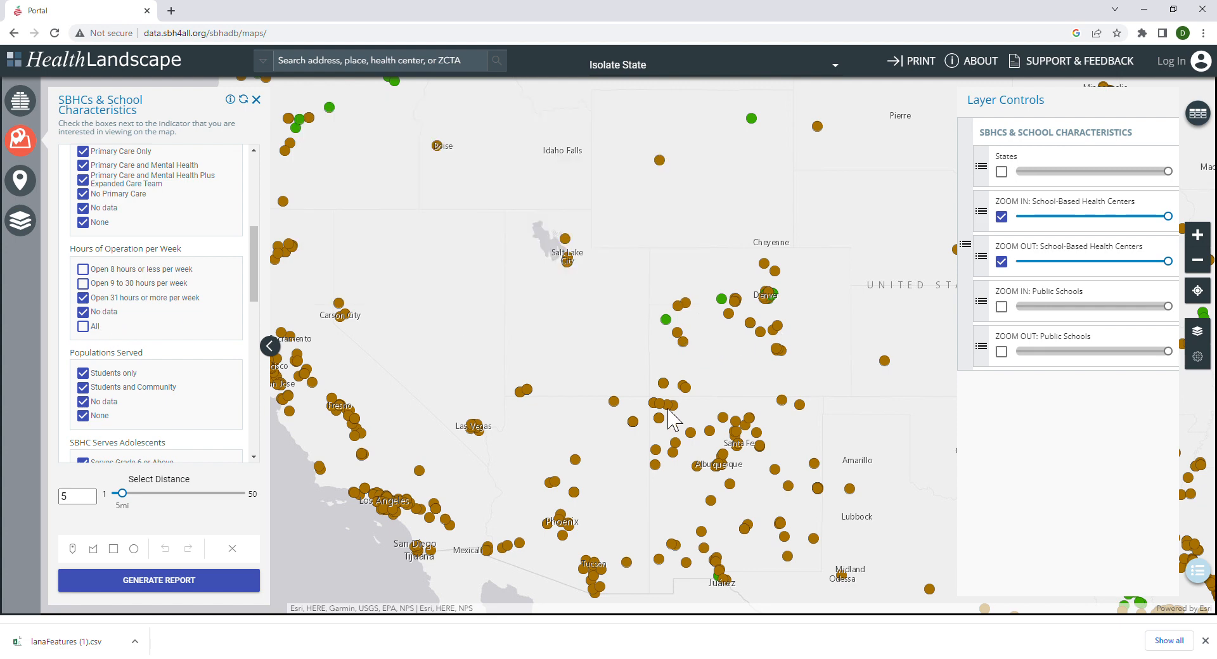
scroll(727, 318, up, 1)
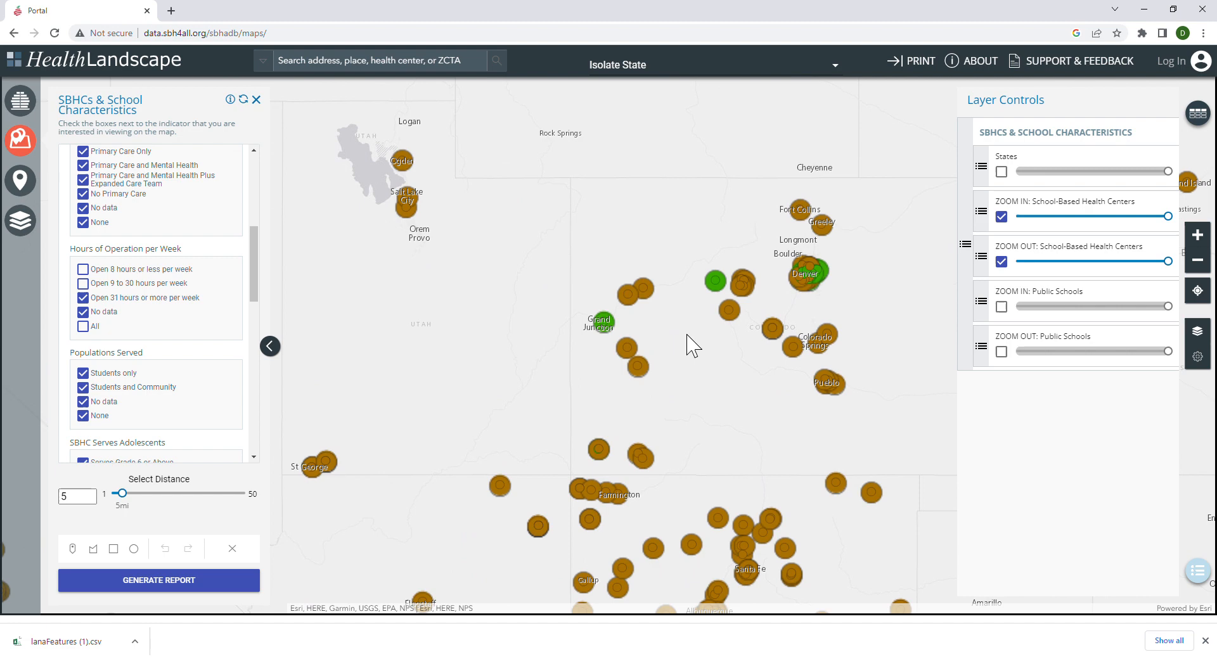
click(636, 365)
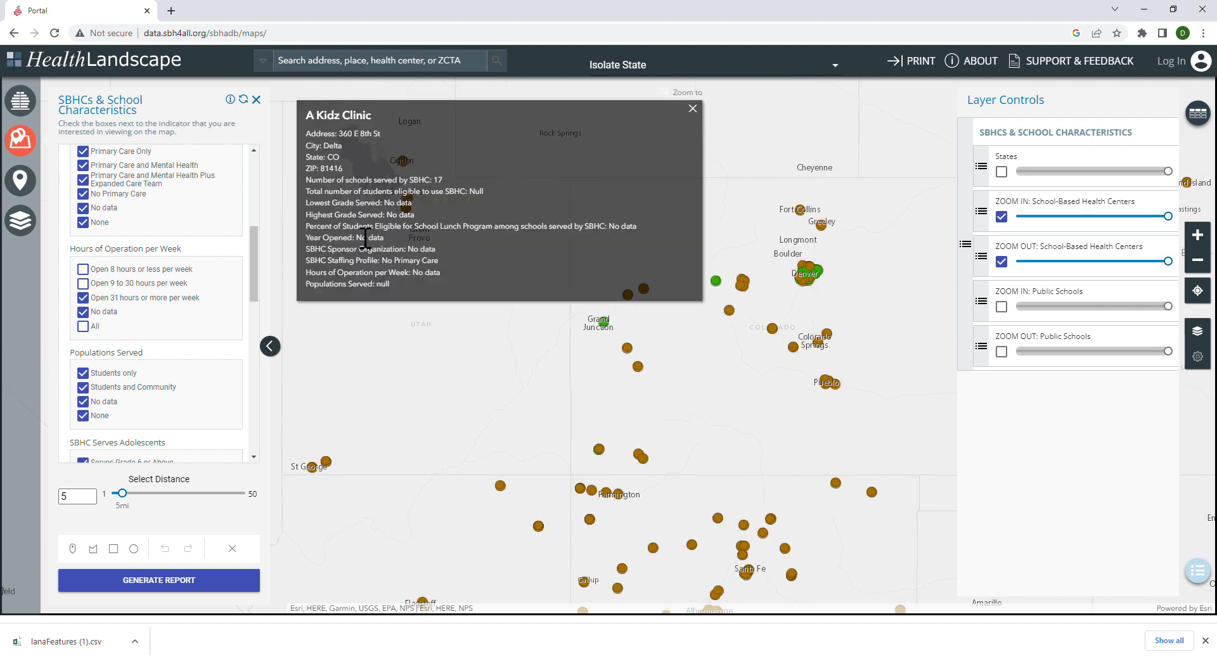
drag(384, 202, 427, 209)
Reset the SBHCs & School Characteristics tool to its state selection prompt.
click(257, 103)
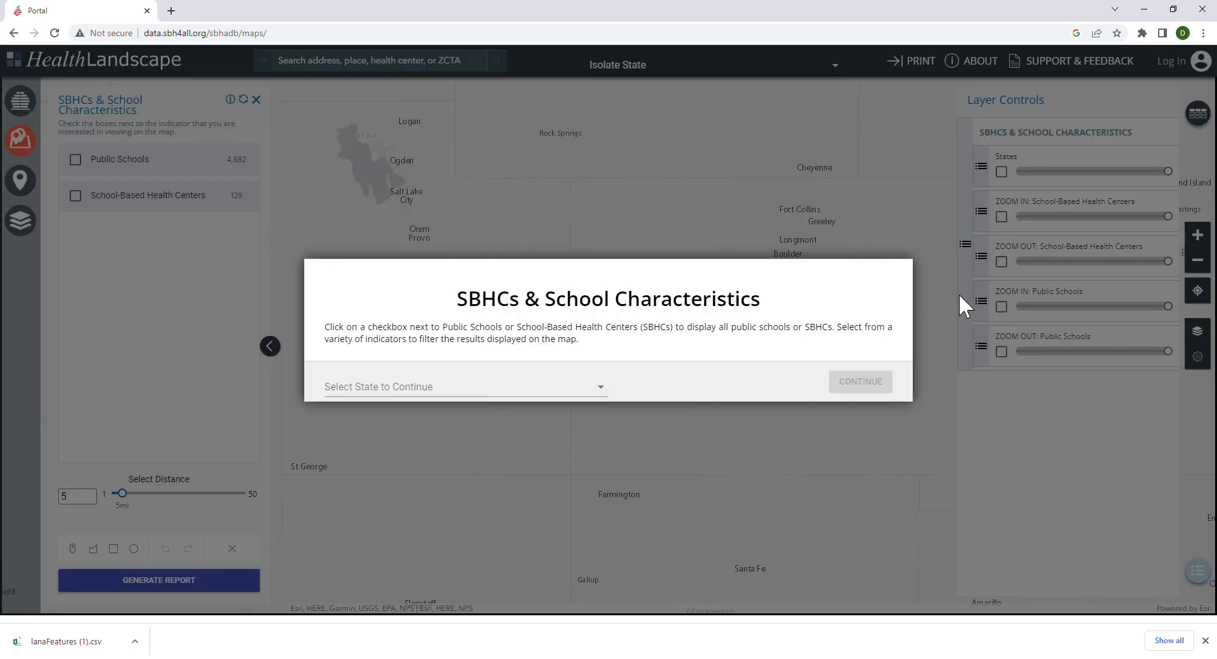